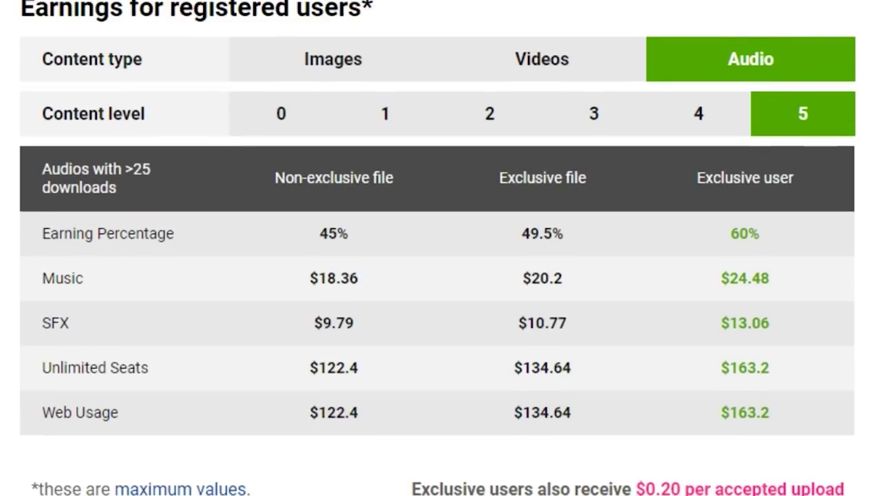
- Go from the earnings information to the file upload page and open the sign-up form for a free contributor account
{"action": "scroll", "coordinate": [318, 434], "scroll_direction": "down", "scroll_amount": 10}
{"action": "scroll", "coordinate": [440, 248], "scroll_direction": "down", "scroll_amount": 1}
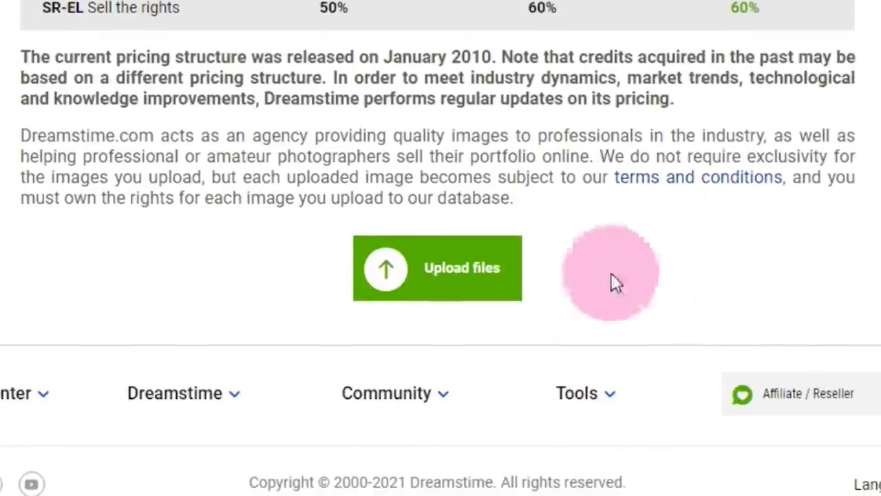
{"action": "left_click", "coordinate": [454, 290]}
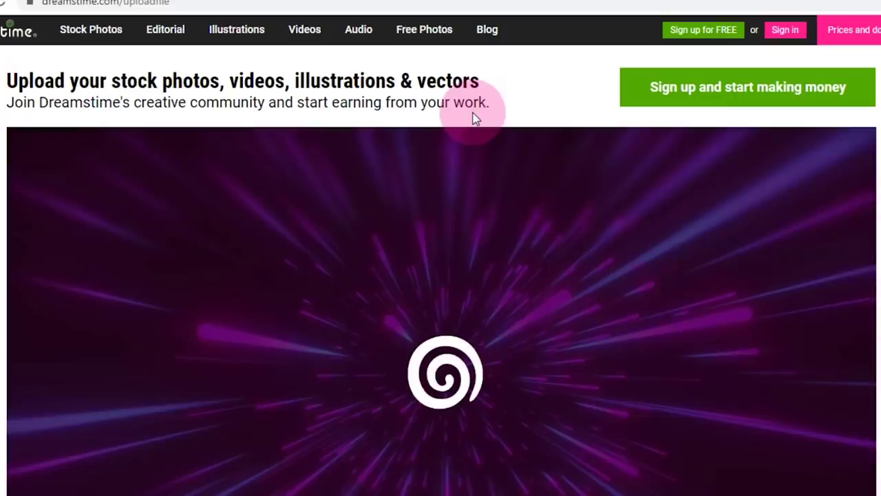
{"action": "left_click", "coordinate": [744, 102]}
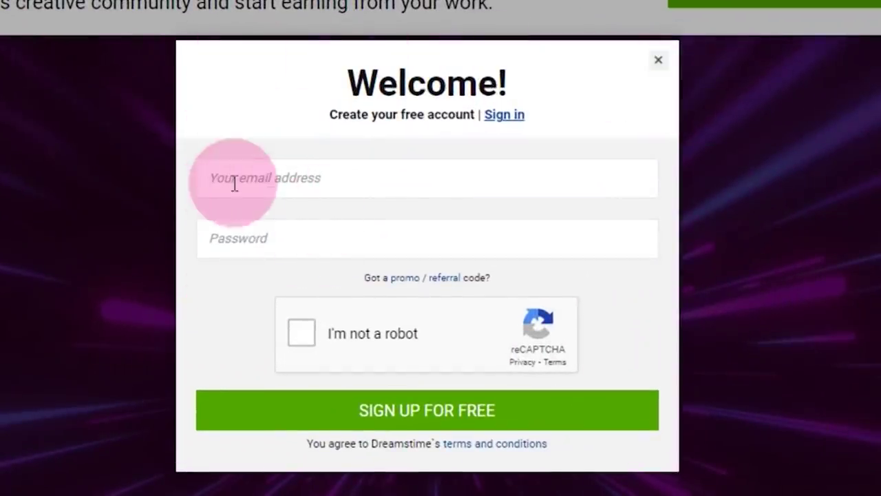
- Enter the e-mail address and account password, pass the reCAPTCHA check, and submit the free account sign-up
{"action": "left_click", "coordinate": [215, 176]}
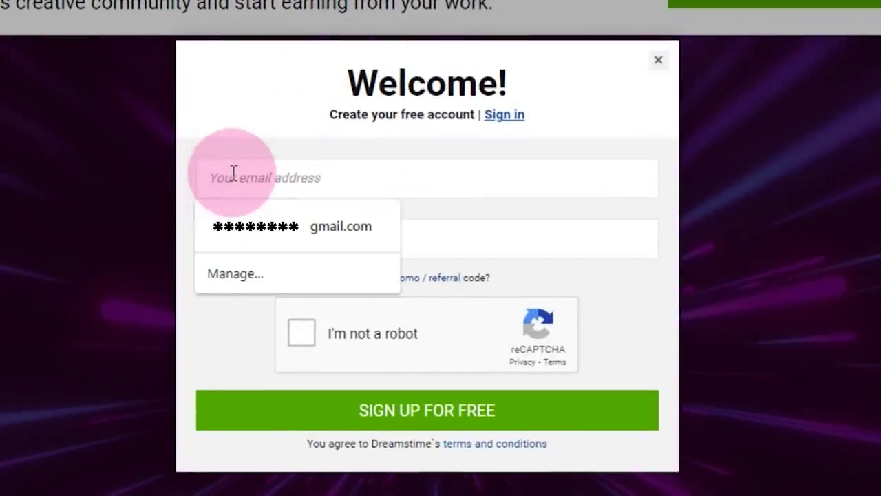
{"action": "left_click", "coordinate": [255, 226]}
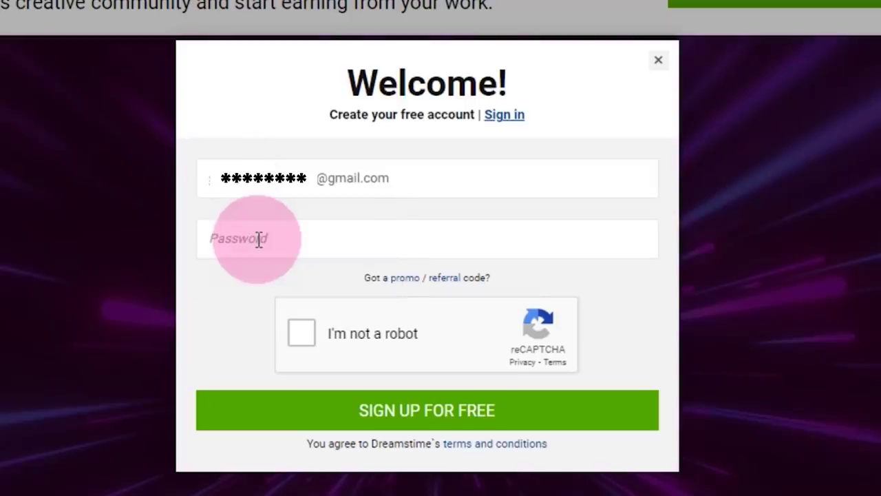
{"action": "left_click", "coordinate": [258, 239]}
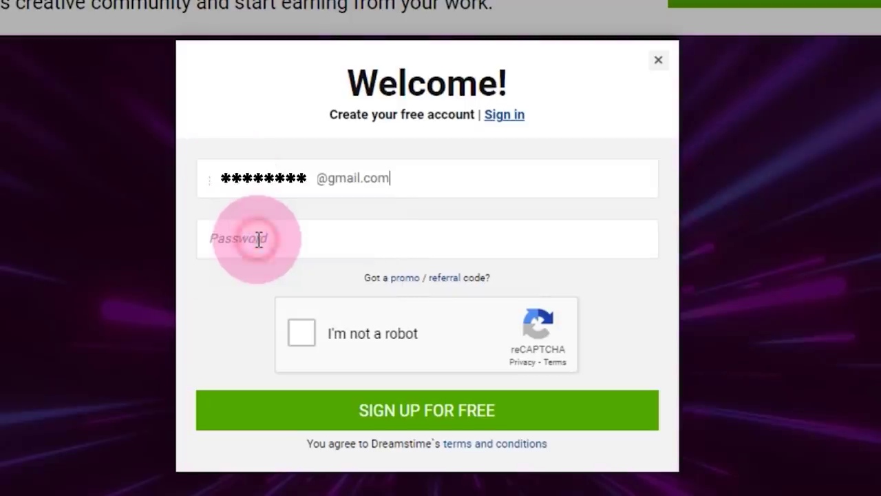
{"action": "key", "text": "ctrl+v"}
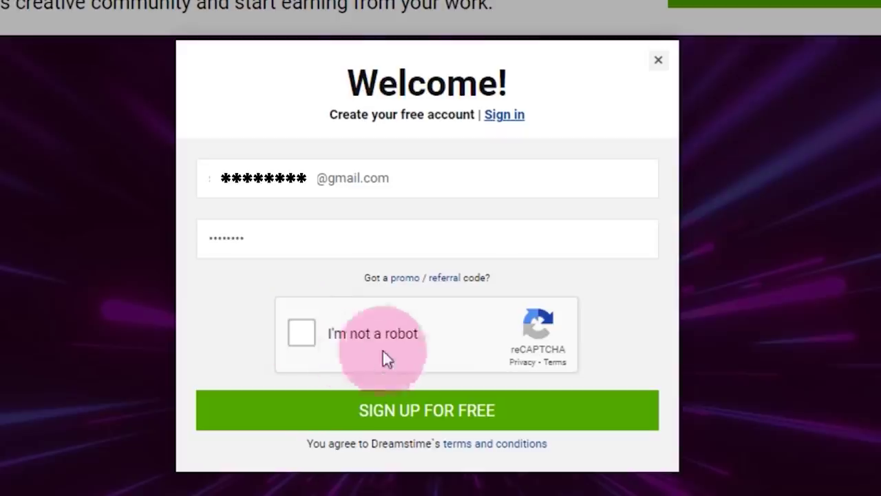
{"action": "left_click", "coordinate": [303, 342]}
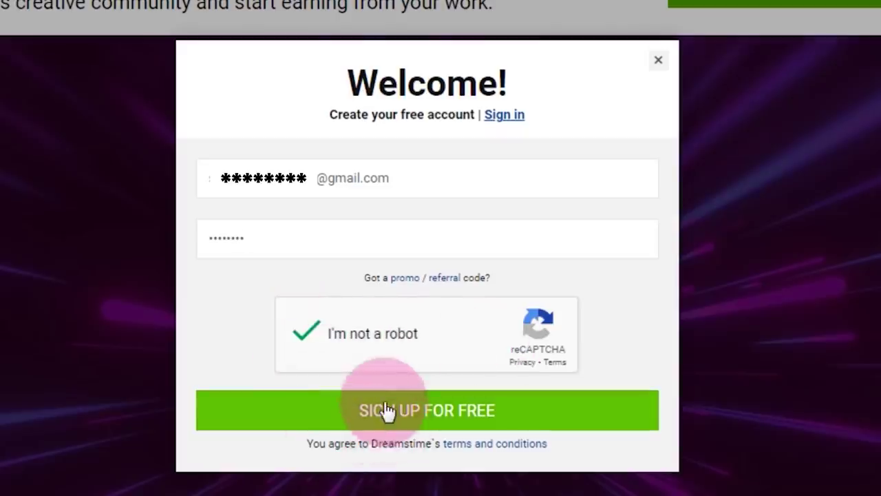
{"action": "left_click", "coordinate": [468, 413]}
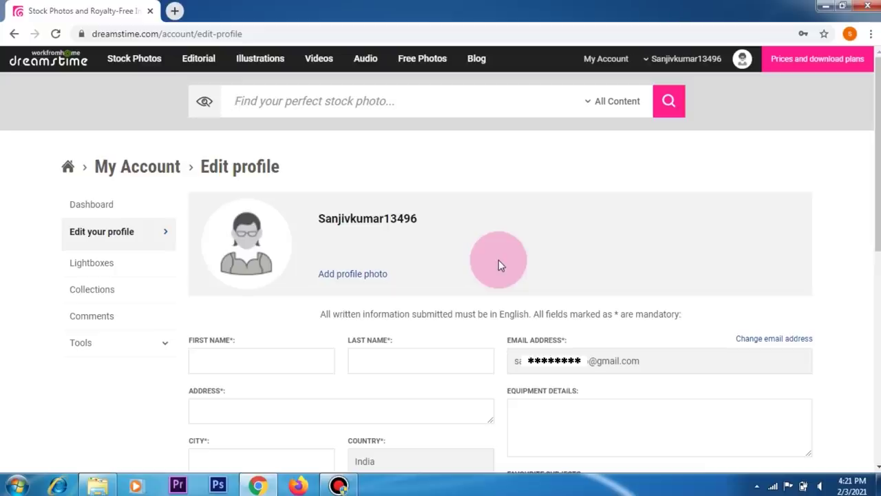
- Add the image IMG_20201007_151449 from the dreams time folder as the profile photo
{"action": "left_click", "coordinate": [349, 274]}
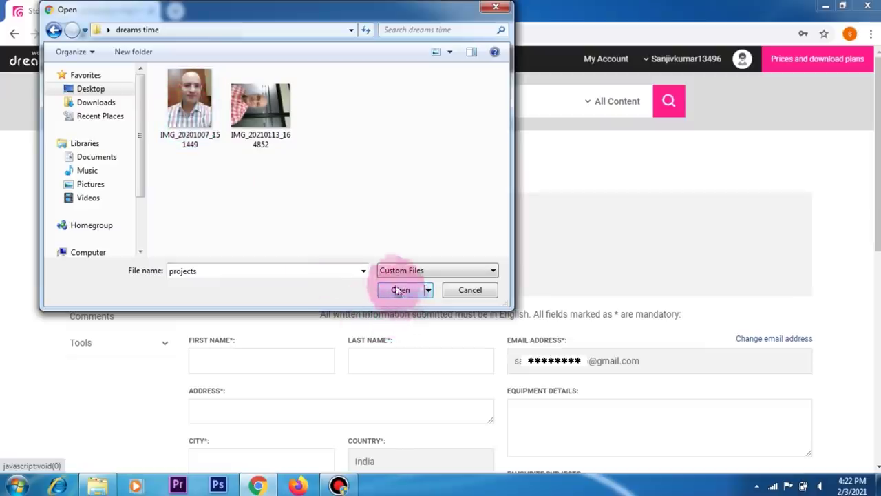
{"action": "left_click", "coordinate": [194, 110]}
{"action": "left_click", "coordinate": [401, 290]}
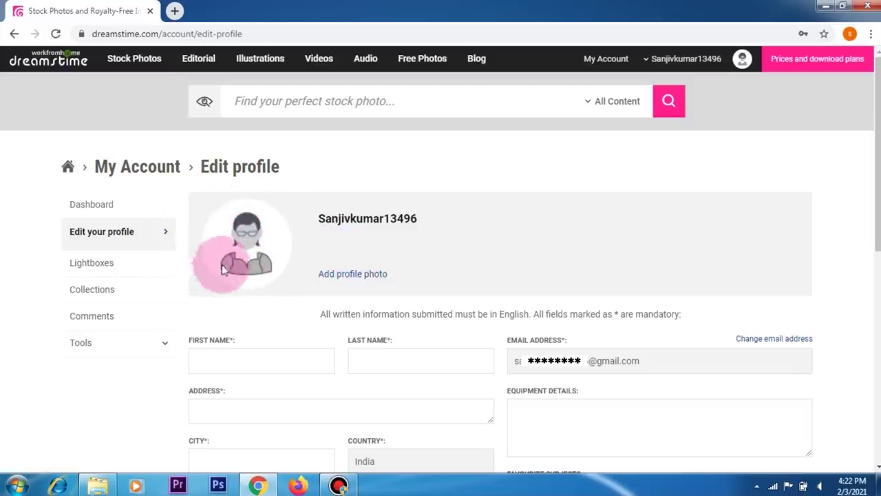
- Fill in the first name, last name, street address and city in the profile form
{"action": "scroll", "coordinate": [406, 294], "scroll_direction": "down", "scroll_amount": 1}
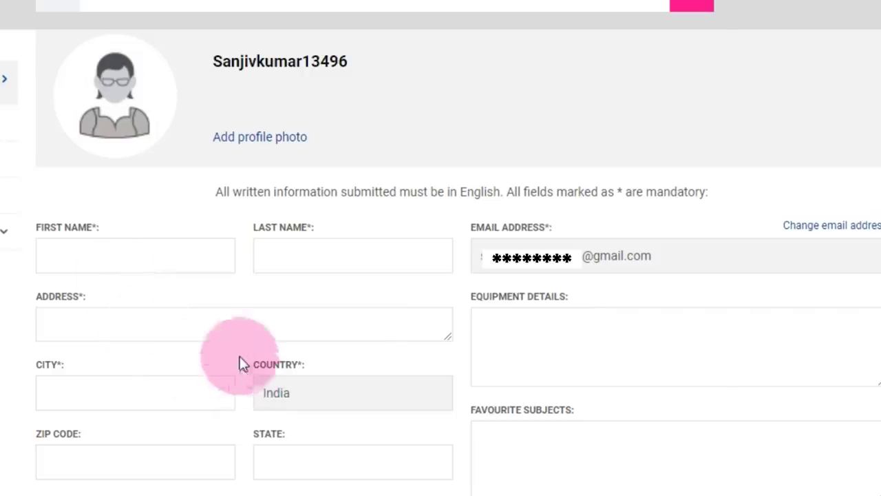
{"action": "left_click", "coordinate": [64, 250]}
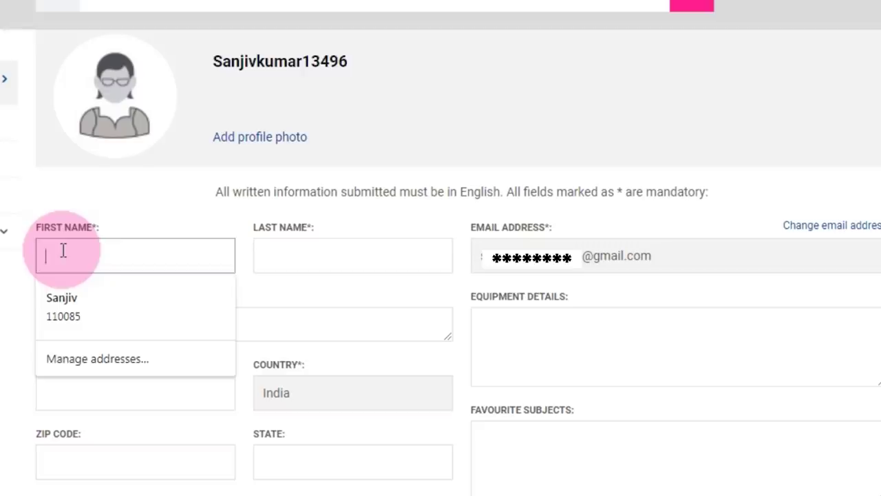
{"action": "left_click", "coordinate": [61, 298]}
{"action": "left_click", "coordinate": [298, 258]}
{"action": "left_click", "coordinate": [280, 303]}
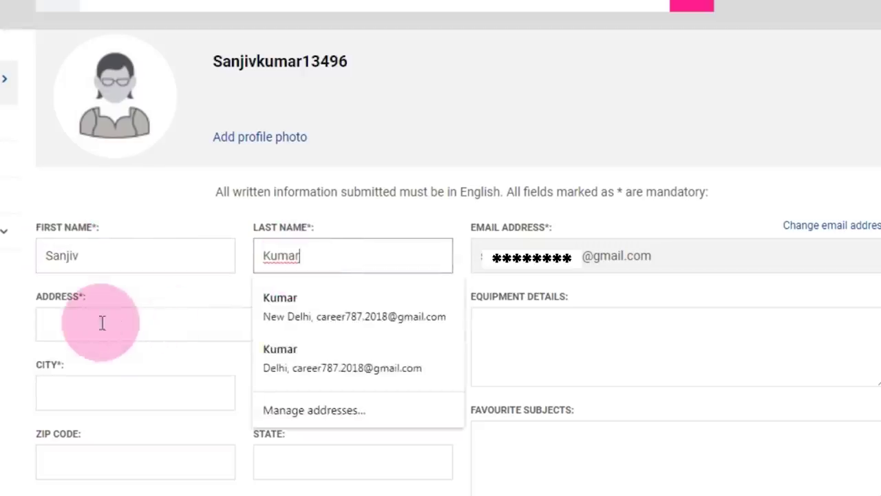
{"action": "left_click", "coordinate": [102, 322]}
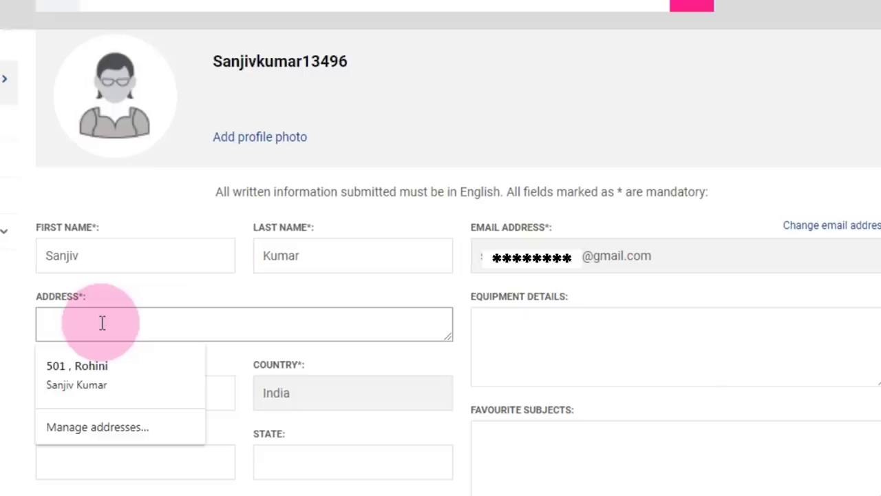
{"action": "key", "text": "Tab"}
{"action": "type", "text": "Delhi"}
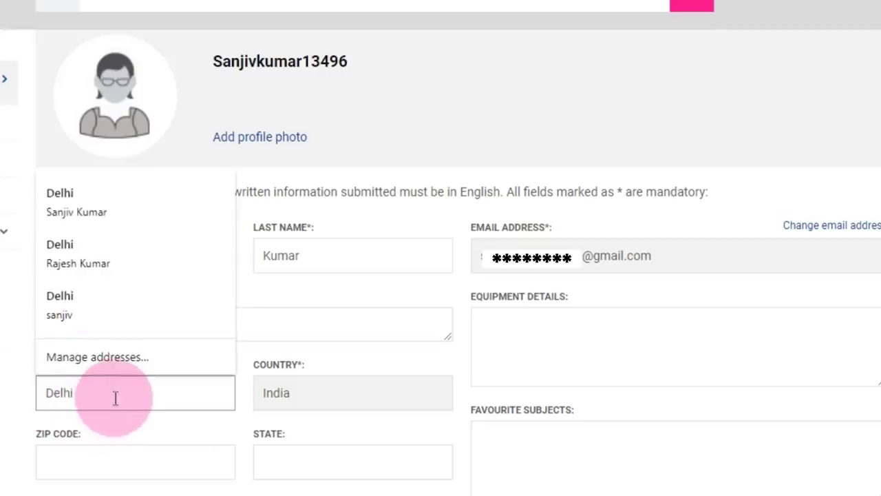
{"action": "left_click", "coordinate": [422, 419]}
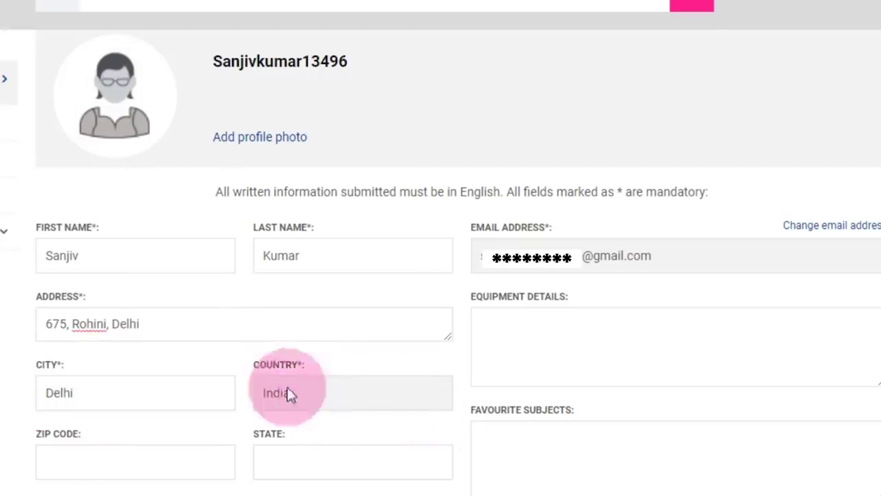
- Fill in the ZIP code, state and phone number in the profile form
{"action": "scroll", "coordinate": [335, 385], "scroll_direction": "down", "scroll_amount": 3}
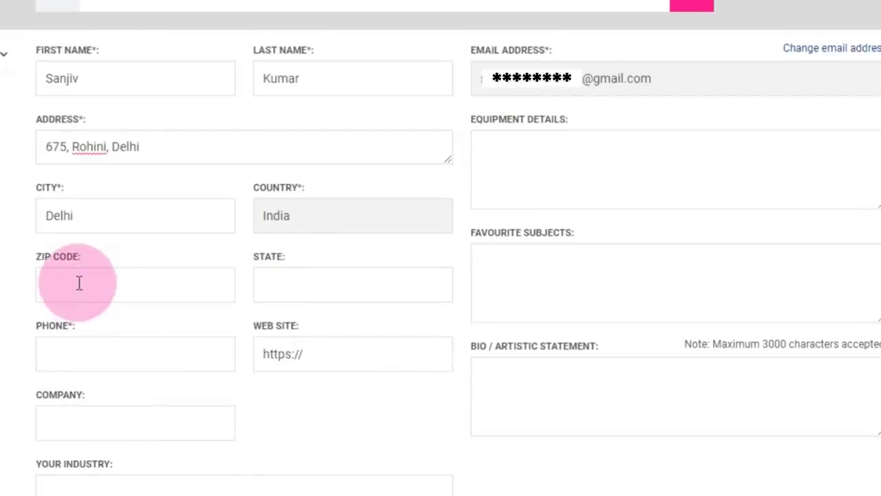
{"action": "left_click", "coordinate": [79, 283]}
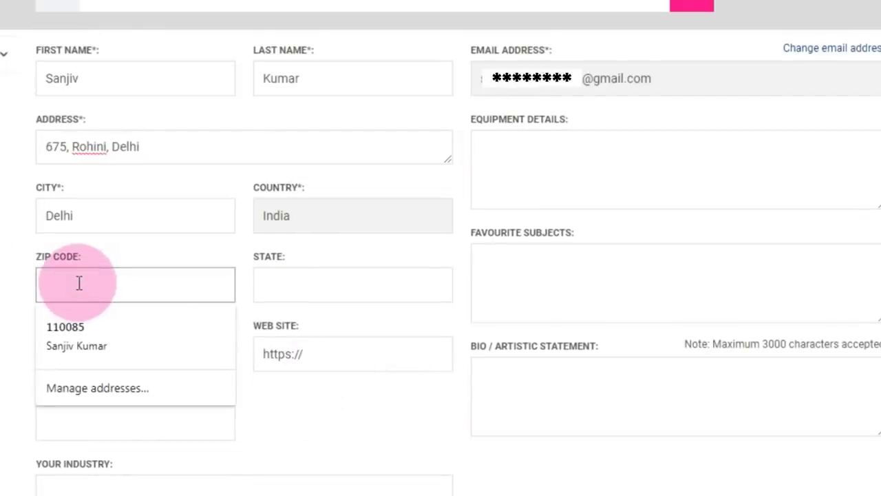
{"action": "type", "text": "110085"}
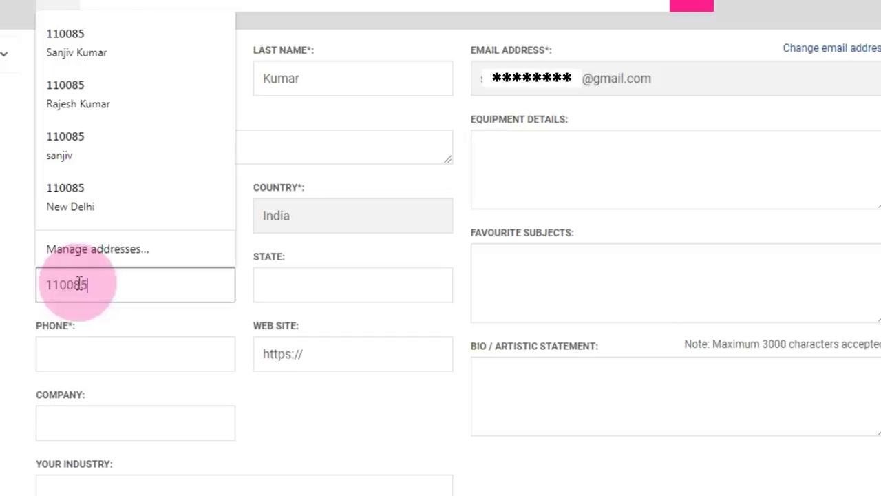
{"action": "left_click", "coordinate": [269, 282]}
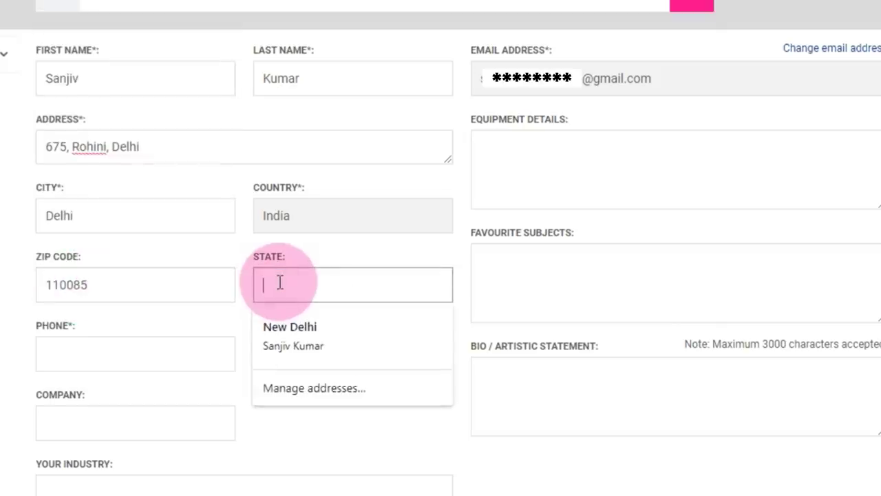
{"action": "type", "text": "New Delhi"}
{"action": "left_click", "coordinate": [81, 354]}
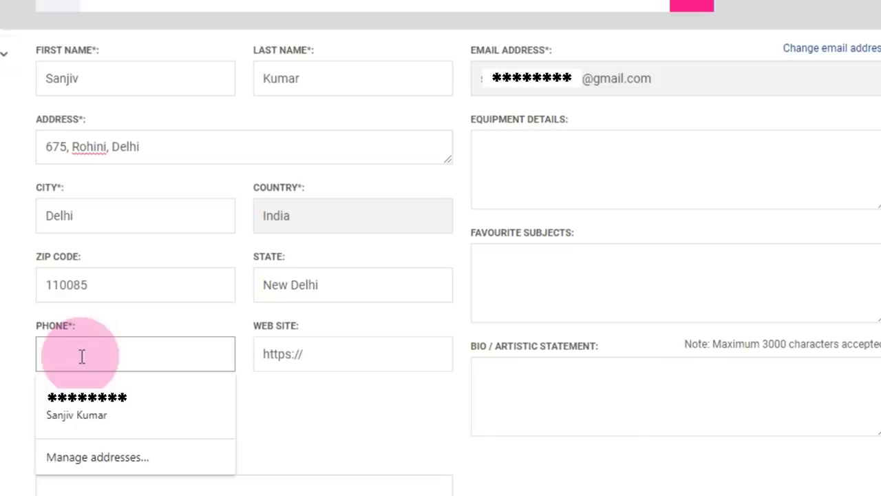
{"action": "key", "text": "Down"}
{"action": "key", "text": "Return"}
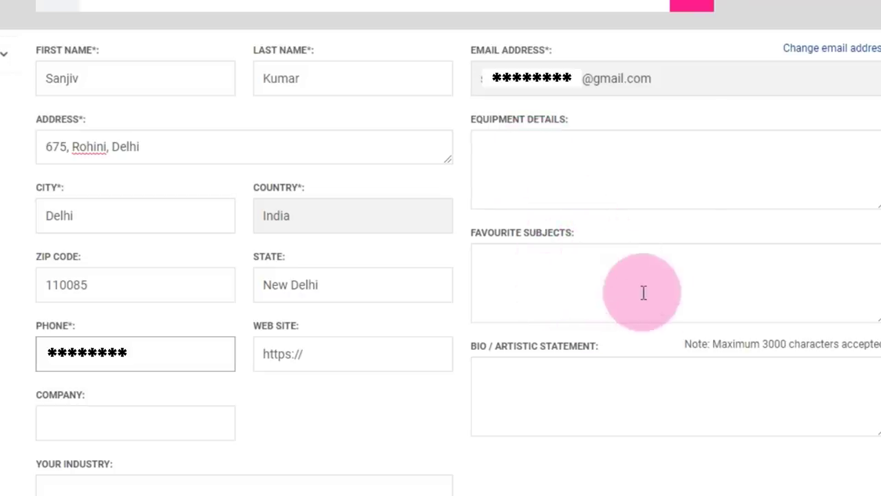
- Review the optional company and industry fields, leave them empty, and submit the profile update
{"action": "scroll", "coordinate": [643, 292], "scroll_direction": "down", "scroll_amount": 3}
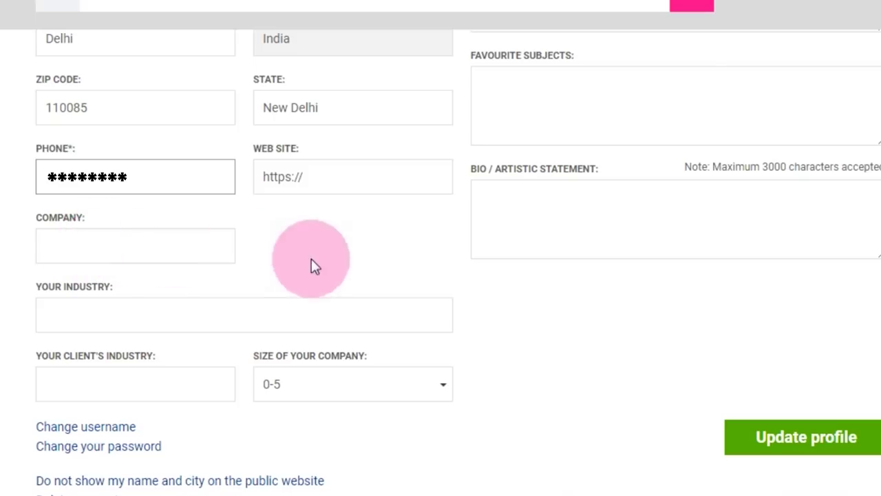
{"action": "scroll", "coordinate": [311, 259], "scroll_direction": "down", "scroll_amount": 2}
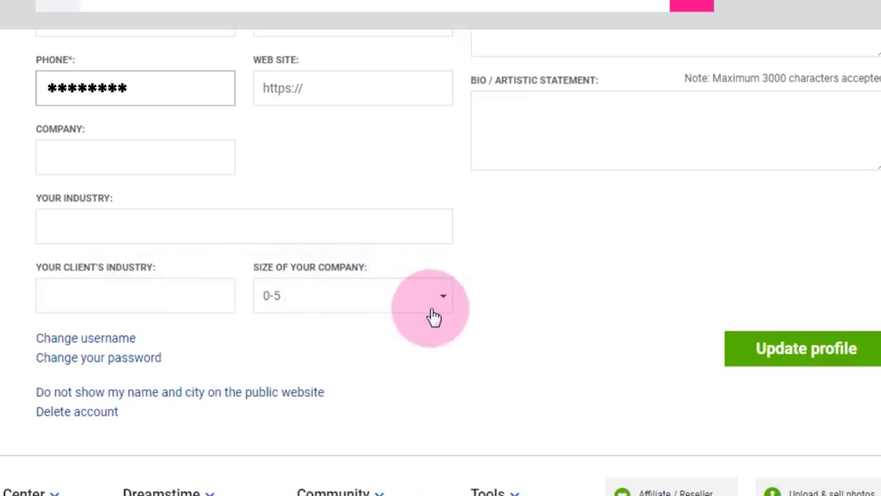
{"action": "scroll", "coordinate": [433, 315], "scroll_direction": "down", "scroll_amount": 1}
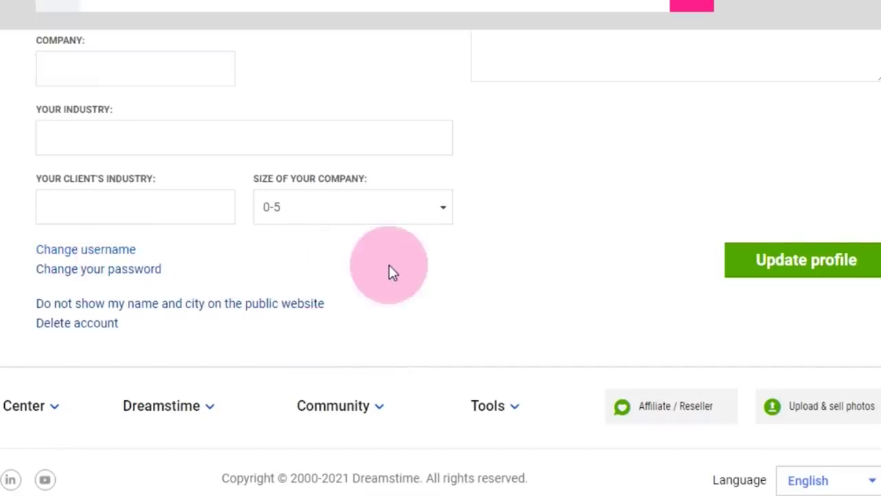
{"action": "scroll", "coordinate": [389, 264], "scroll_direction": "up", "scroll_amount": 7}
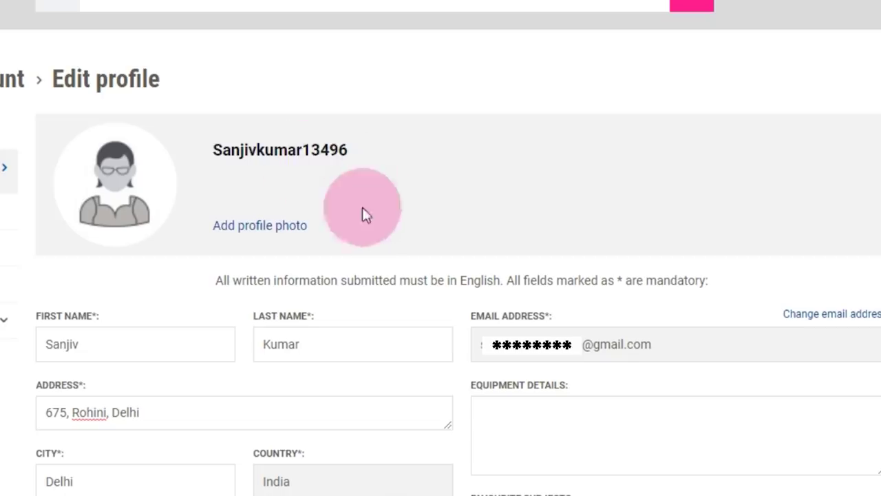
{"action": "scroll", "coordinate": [429, 236], "scroll_direction": "down", "scroll_amount": 8}
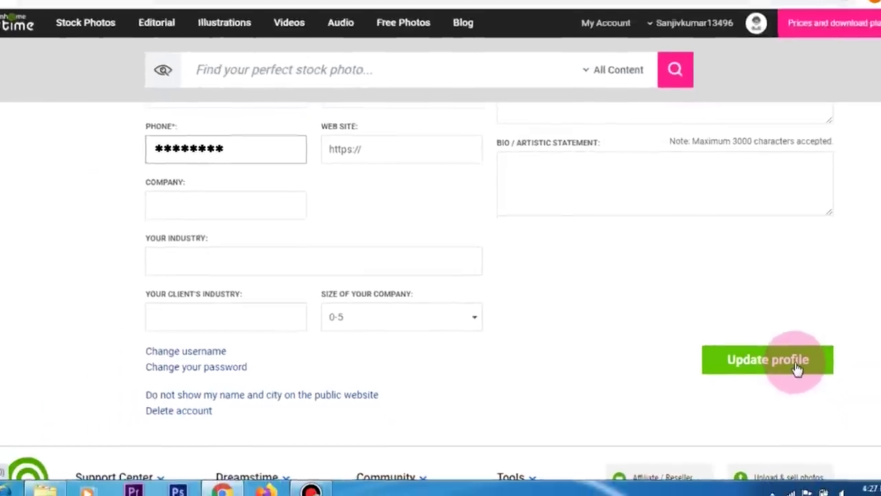
{"action": "left_click", "coordinate": [797, 370]}
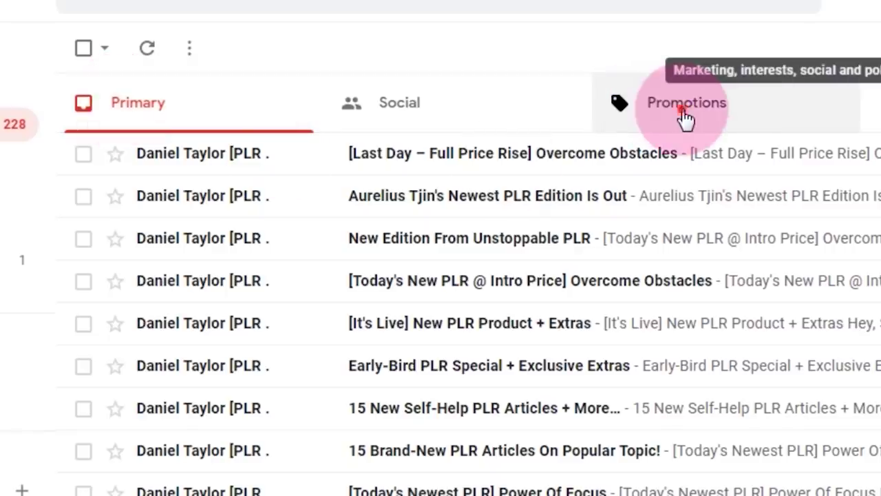
- In Gmail, open the Dreamstime email confirmation message among the promotions and follow its link to confirm the registered address
{"action": "left_click", "coordinate": [687, 117]}
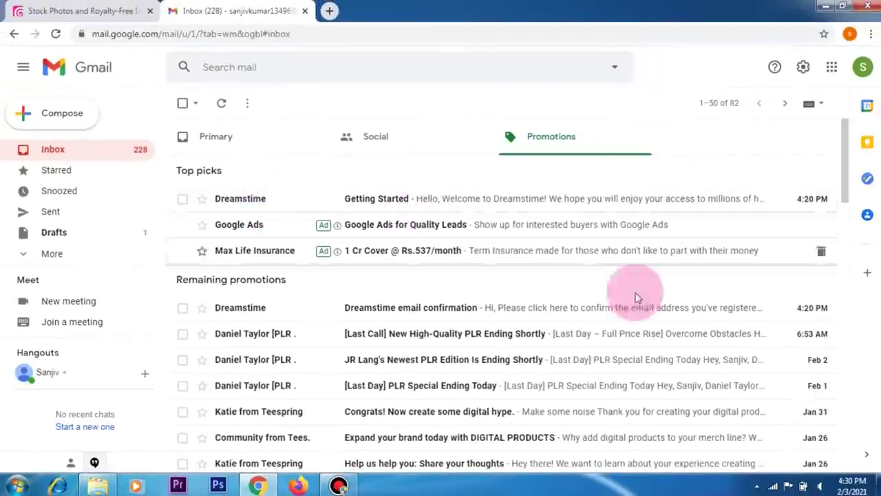
{"action": "left_click", "coordinate": [659, 320]}
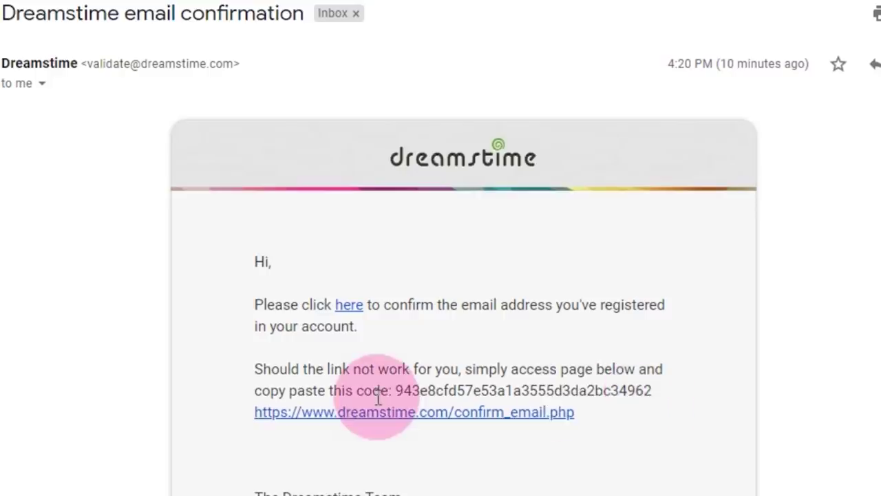
{"action": "left_click", "coordinate": [349, 306]}
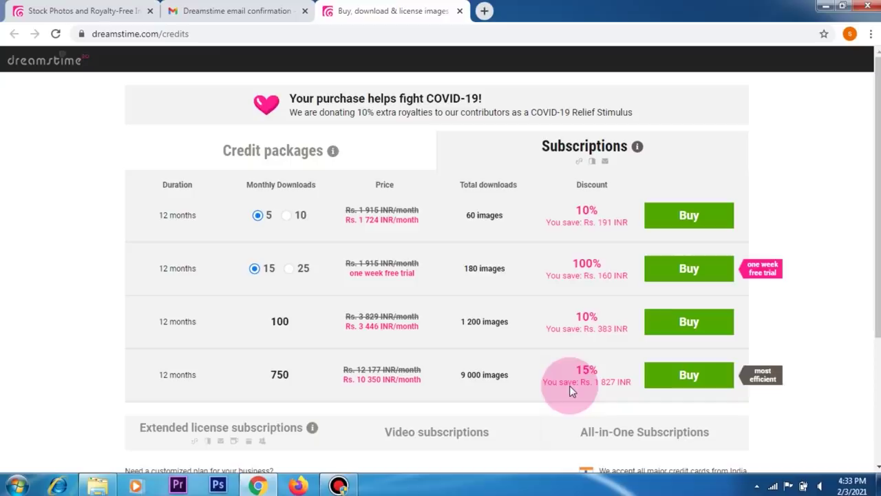
- Close the subscription plans page and open the file upload page from the Dreamstime account
{"action": "left_click", "coordinate": [466, 10]}
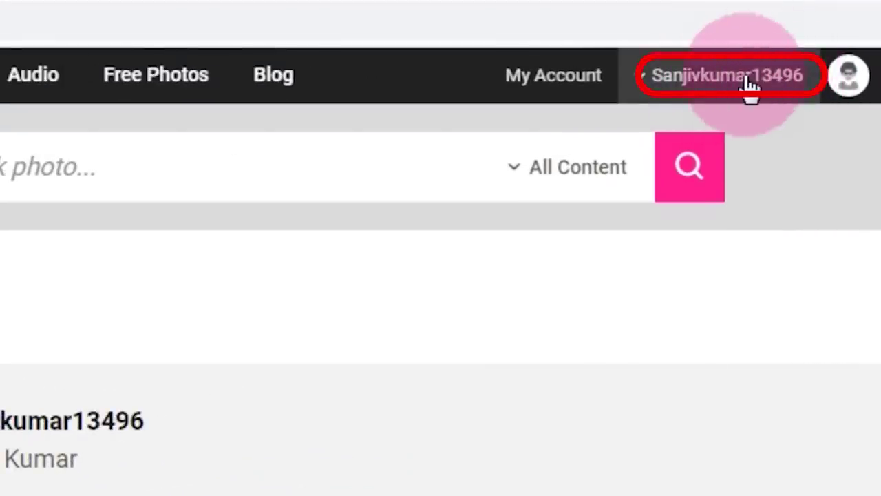
{"action": "left_click", "coordinate": [751, 86]}
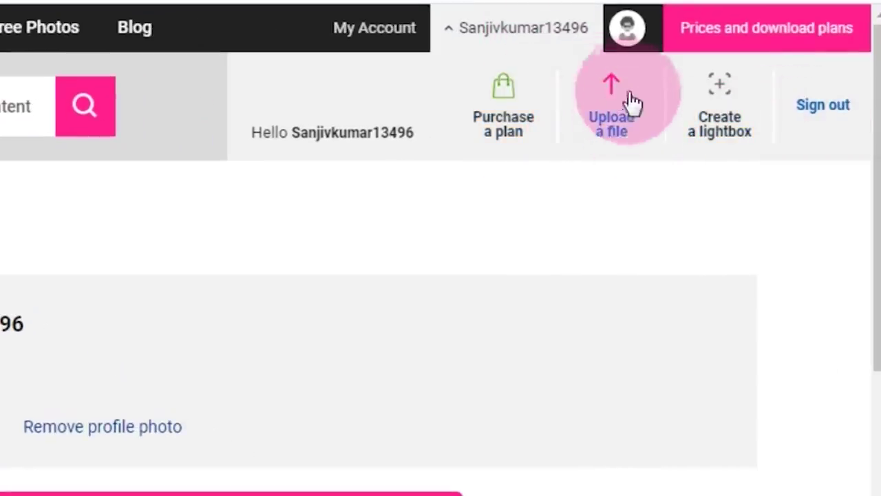
{"action": "left_click", "coordinate": [623, 131]}
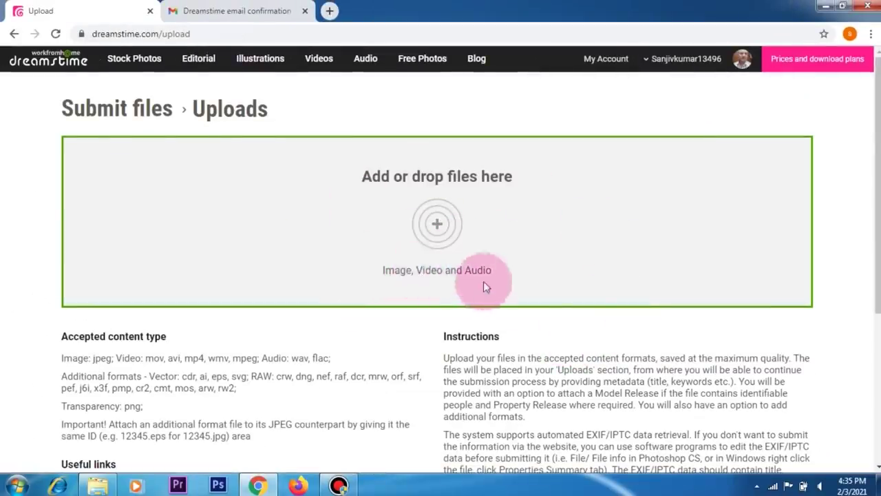
- Upload the photo IMG_20210113_164852 from the dreams time folder to the submission area
{"action": "left_click", "coordinate": [436, 226]}
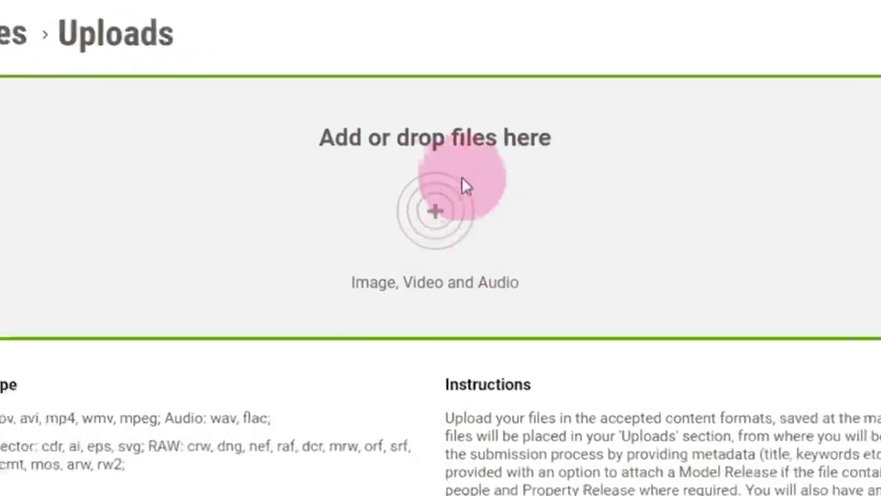
{"action": "left_click", "coordinate": [435, 209]}
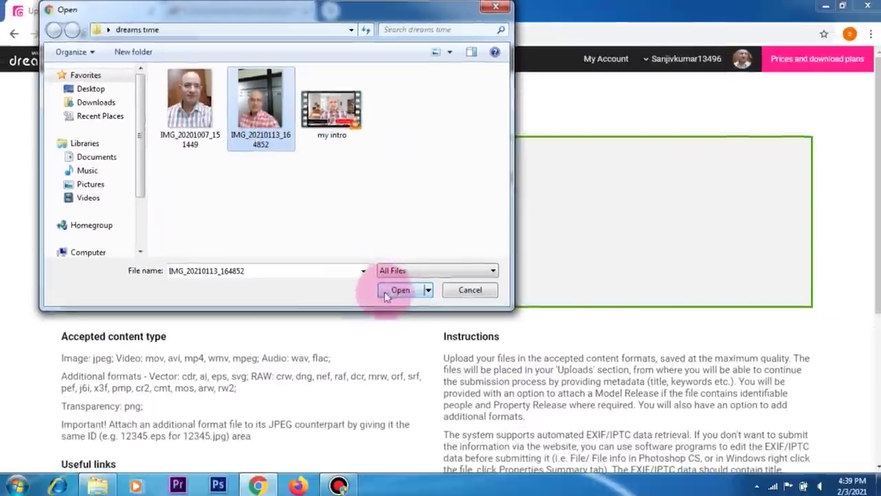
{"action": "left_click", "coordinate": [620, 457]}
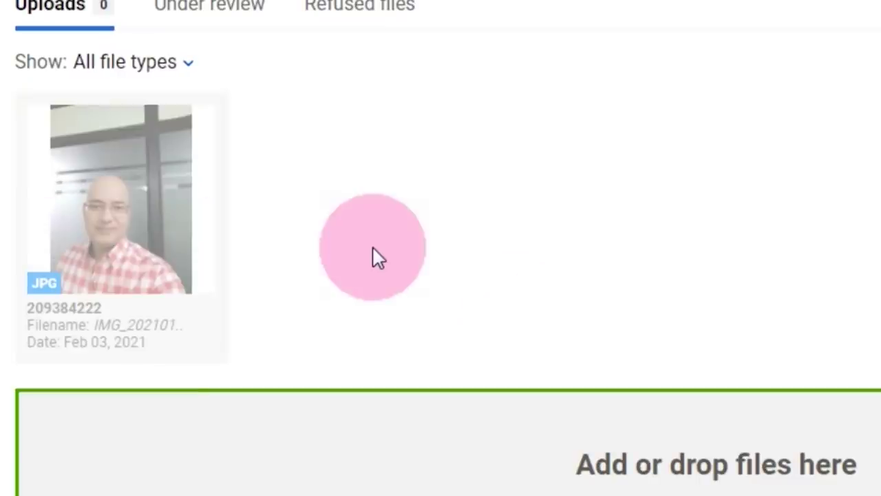
- Open the uploaded photo's submission form and look through its suggested categories, keywords and license options
{"action": "mouse_move", "coordinate": [133, 219]}
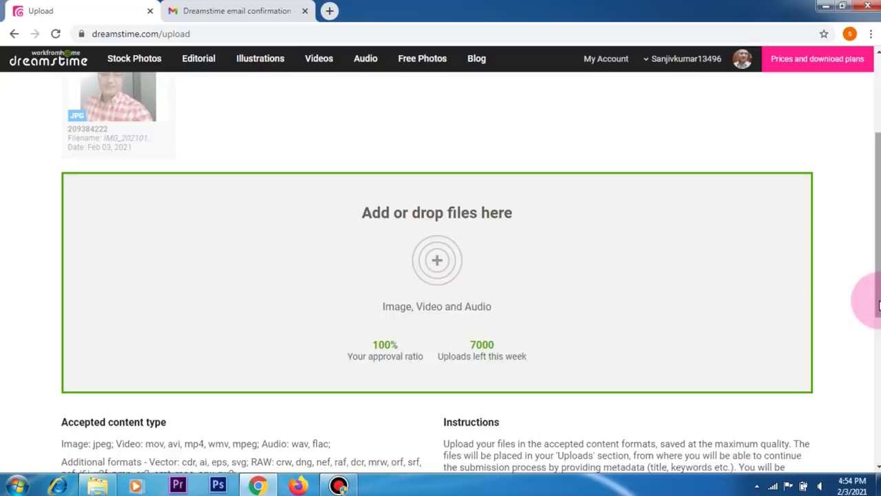
{"action": "scroll", "coordinate": [879, 305], "scroll_direction": "up", "scroll_amount": 3}
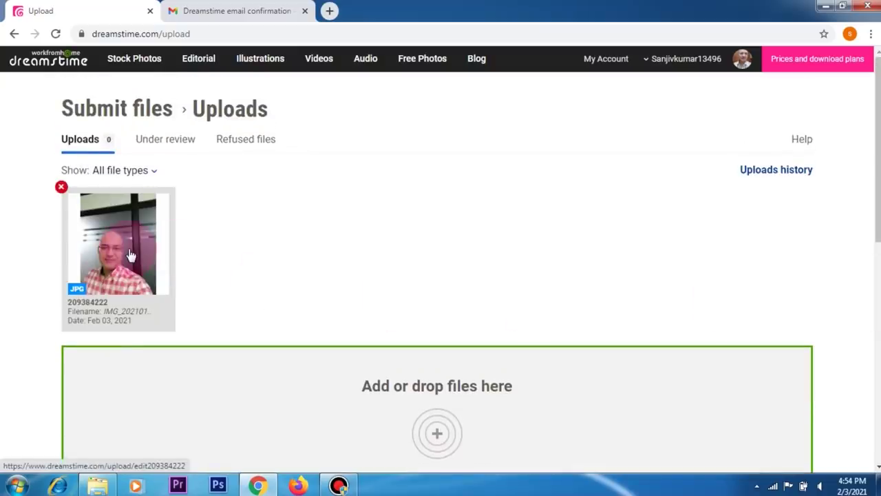
{"action": "left_click", "coordinate": [159, 271]}
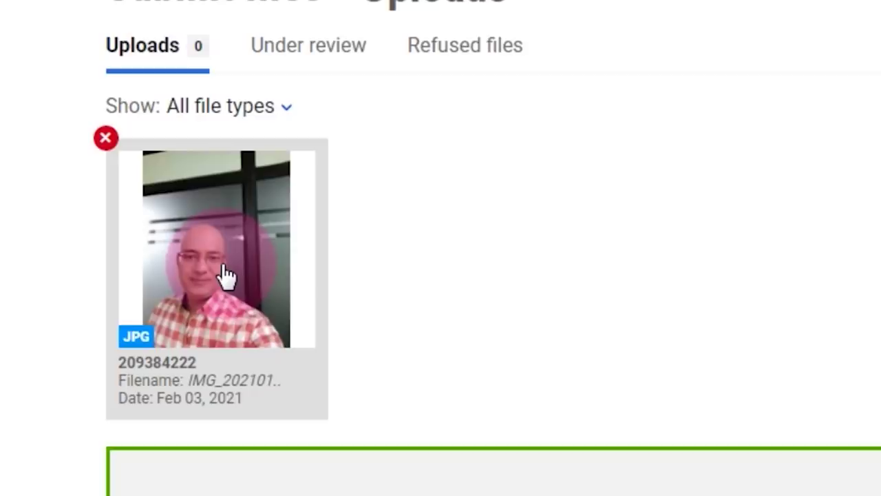
{"action": "left_click", "coordinate": [224, 273]}
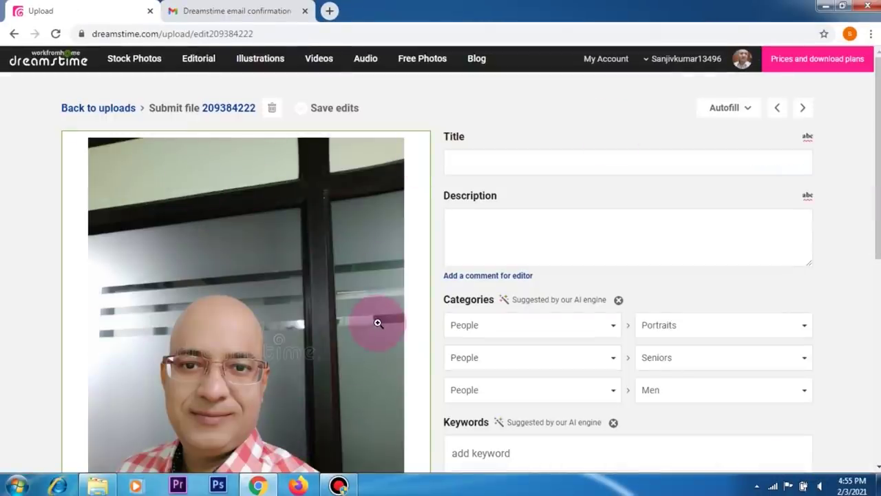
{"action": "left_click", "coordinate": [283, 356]}
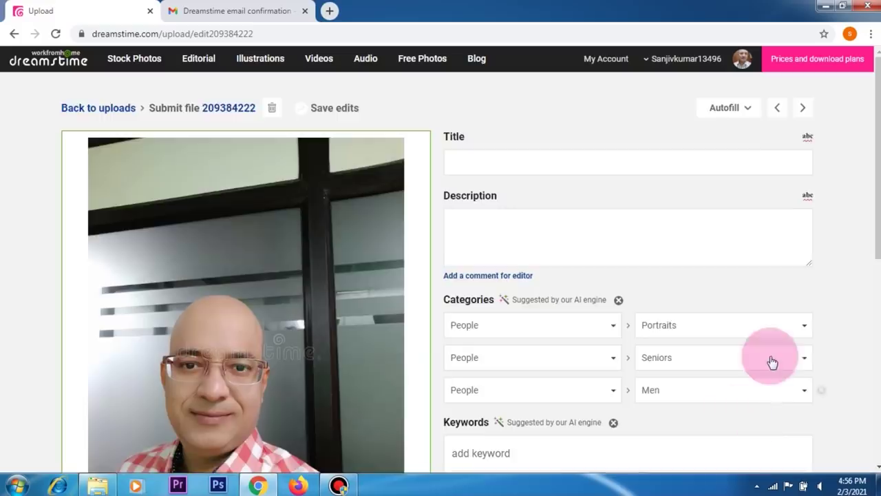
{"action": "scroll", "coordinate": [792, 344], "scroll_direction": "down", "scroll_amount": 3}
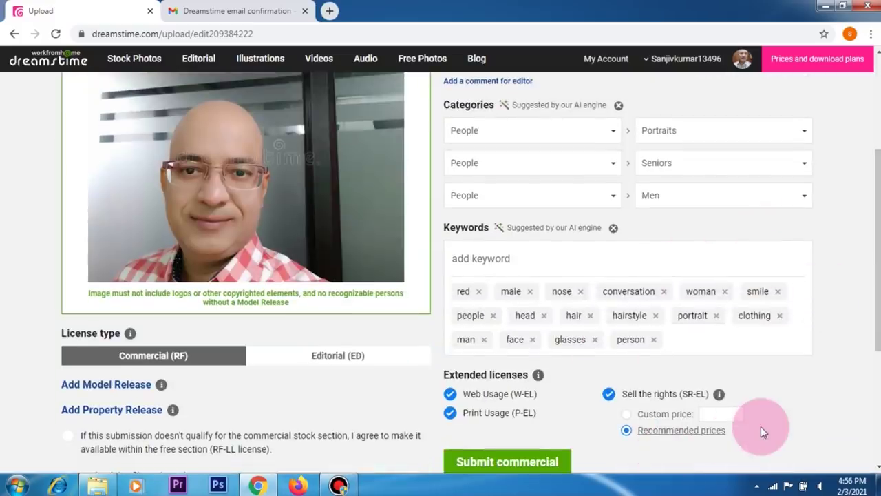
{"action": "scroll", "coordinate": [762, 428], "scroll_direction": "up", "scroll_amount": 3}
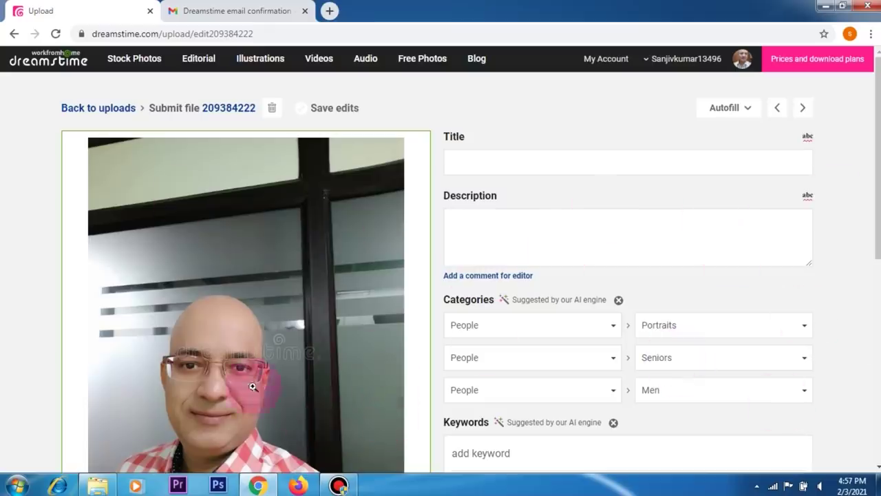
- Title the photo "Male Indian wearing specs" and check the wording against the picture
{"action": "left_click", "coordinate": [484, 161]}
{"action": "type", "text": "M"}
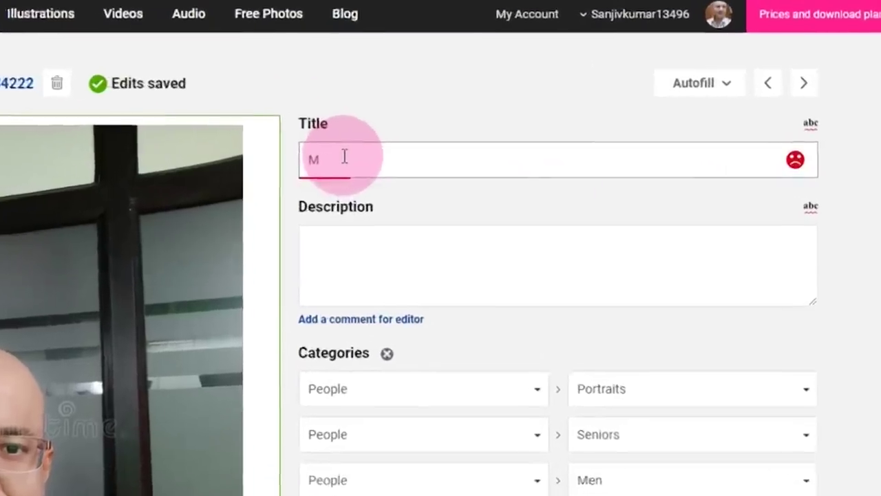
{"action": "type", "text": "ale India"}
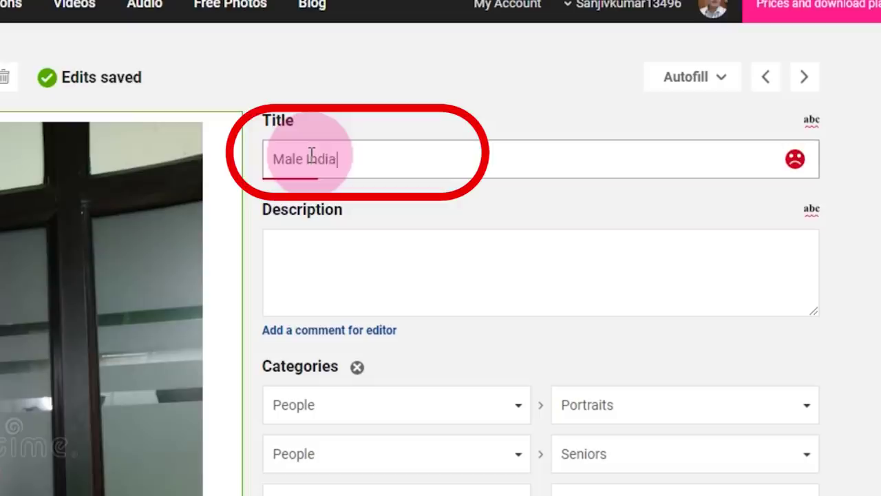
{"action": "type", "text": "n wearing spe"}
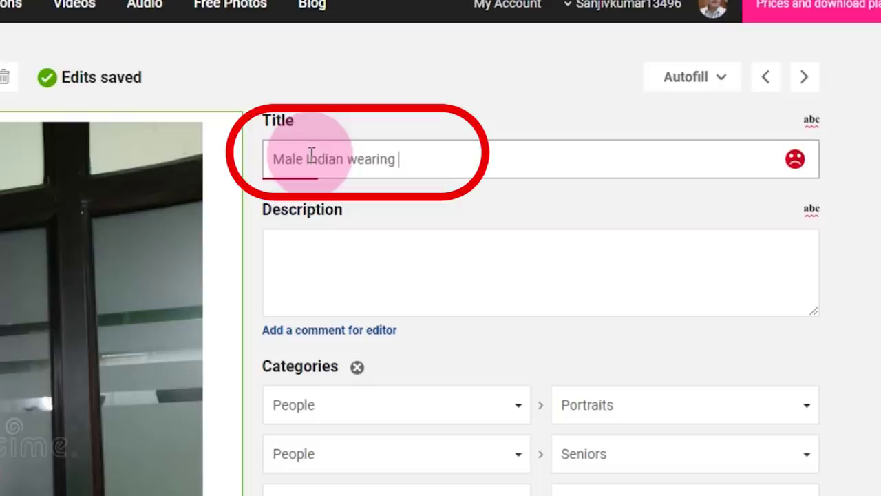
{"action": "type", "text": "cs"}
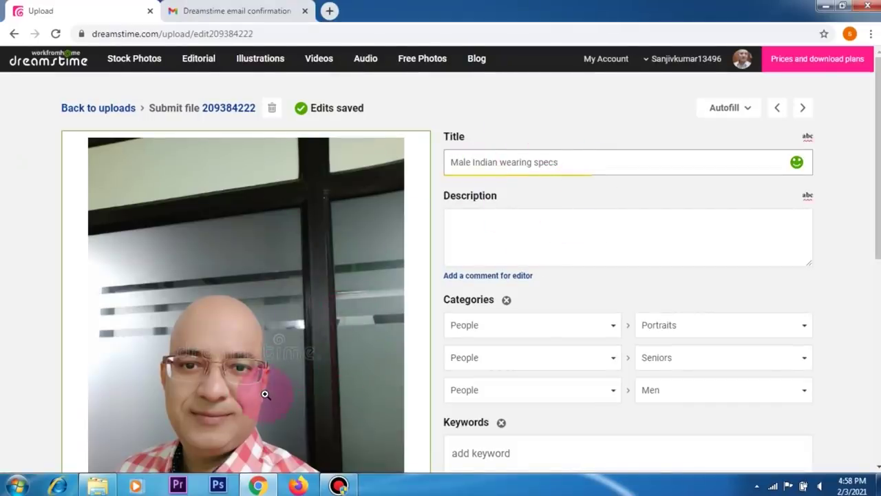
{"action": "scroll", "coordinate": [266, 395], "scroll_direction": "down", "scroll_amount": 2}
{"action": "scroll", "coordinate": [265, 395], "scroll_direction": "up", "scroll_amount": 2}
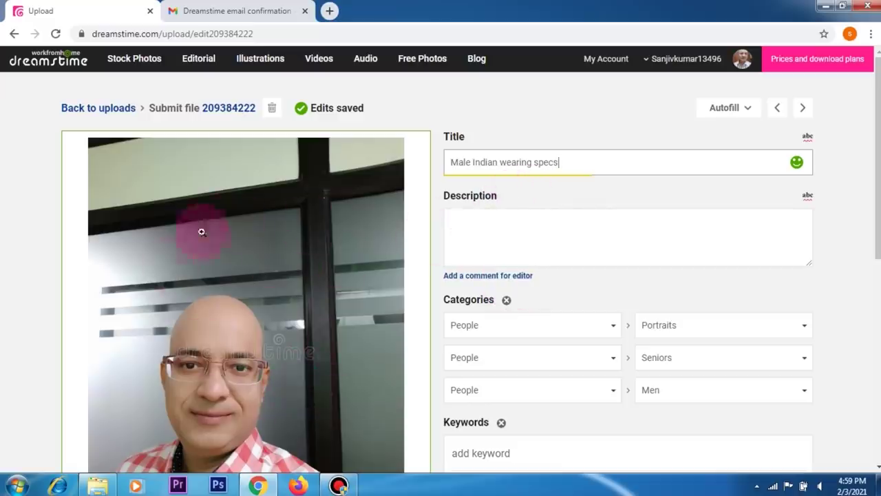
{"action": "left_click", "coordinate": [476, 157]}
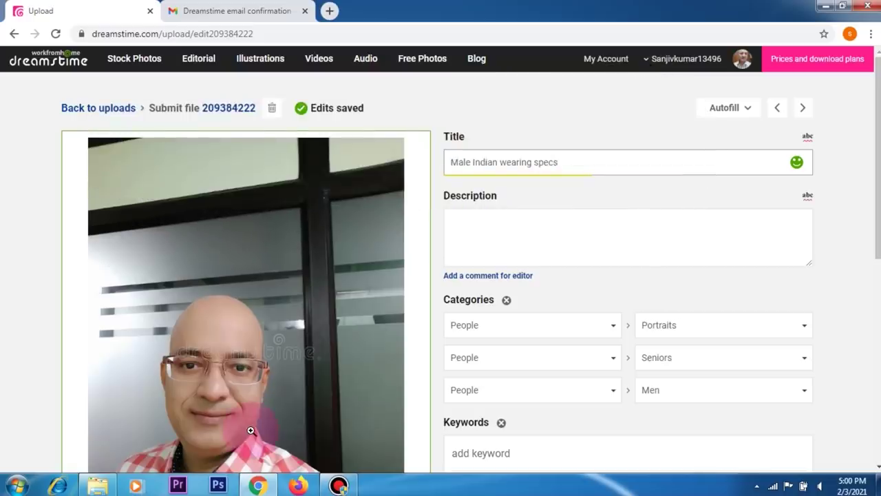
{"action": "left_click", "coordinate": [501, 168]}
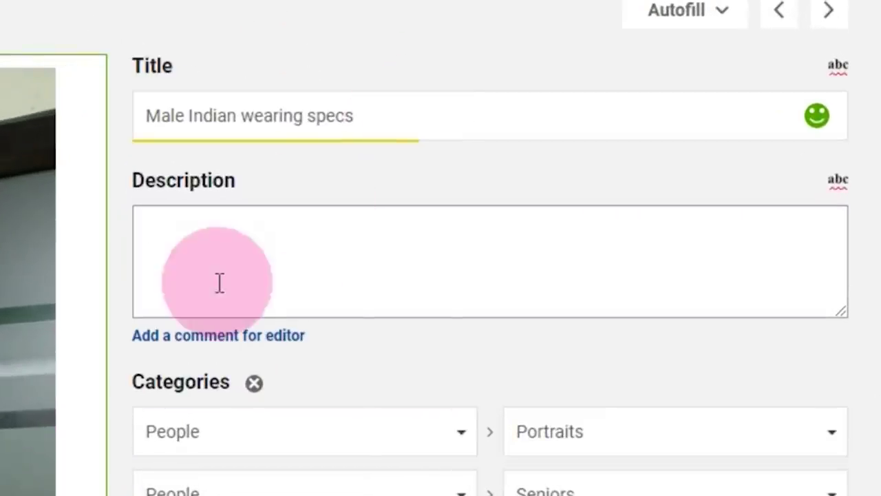
- Enter "Indian male balding mature person in an office." as the photo's description
{"action": "left_click", "coordinate": [487, 247]}
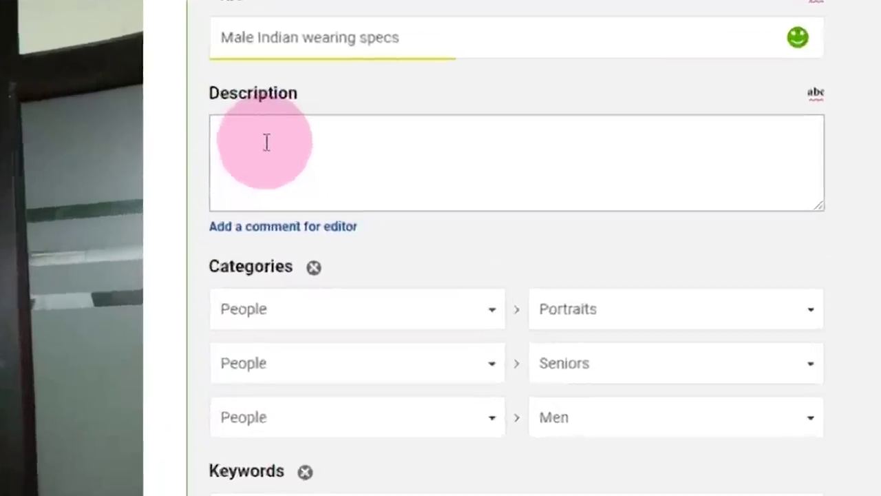
{"action": "type", "text": "Indian male"}
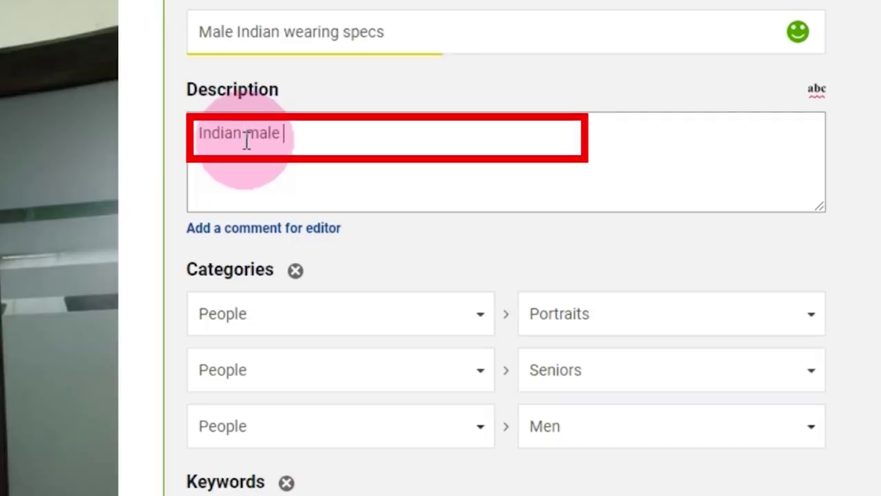
{"action": "type", "text": " balding mature "}
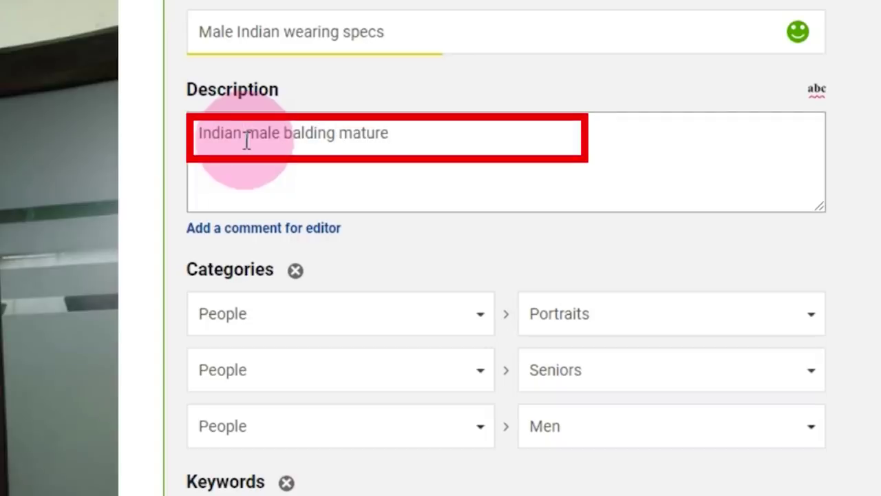
{"action": "type", "text": "person in an o"}
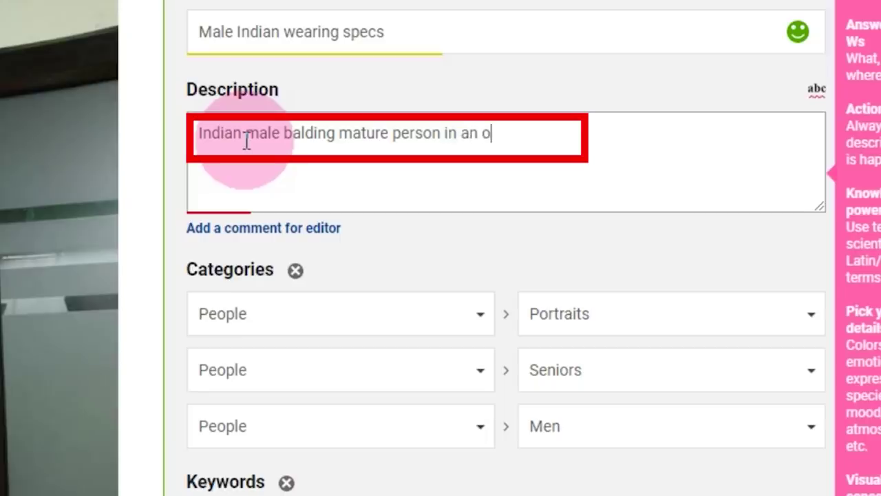
{"action": "type", "text": "ffice."}
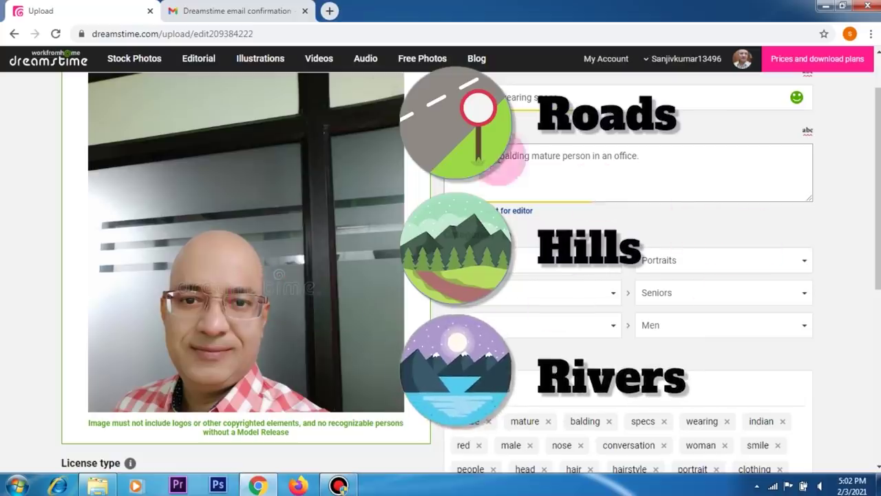
{"action": "left_click", "coordinate": [570, 173]}
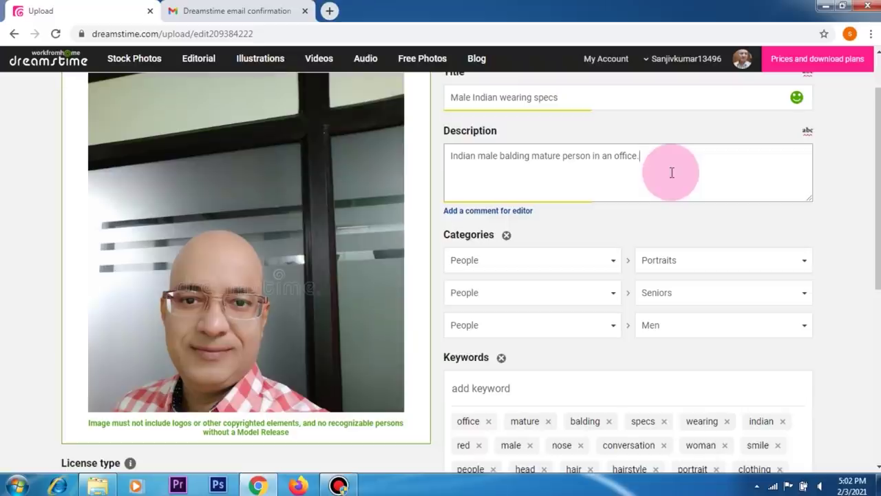
{"action": "left_click", "coordinate": [671, 173]}
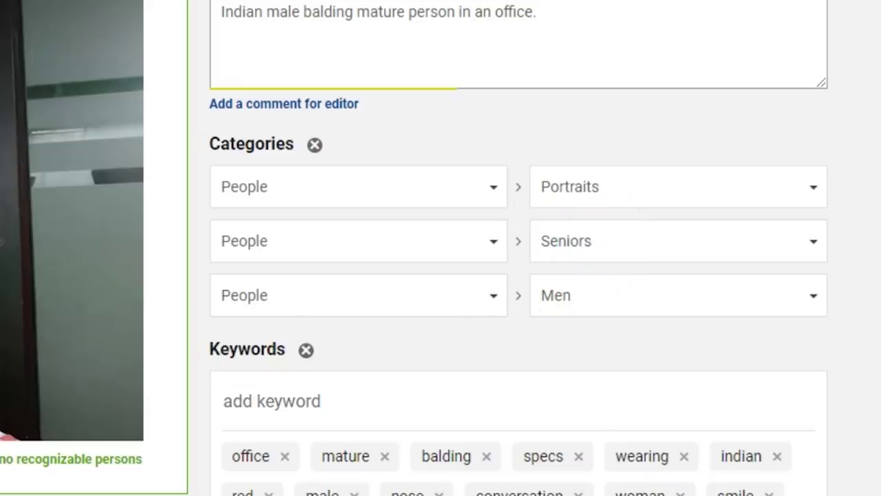
- Remove the unsuitable keyword "woman" from the photo's keywords and add the keyword "working"
{"action": "left_click", "coordinate": [580, 308]}
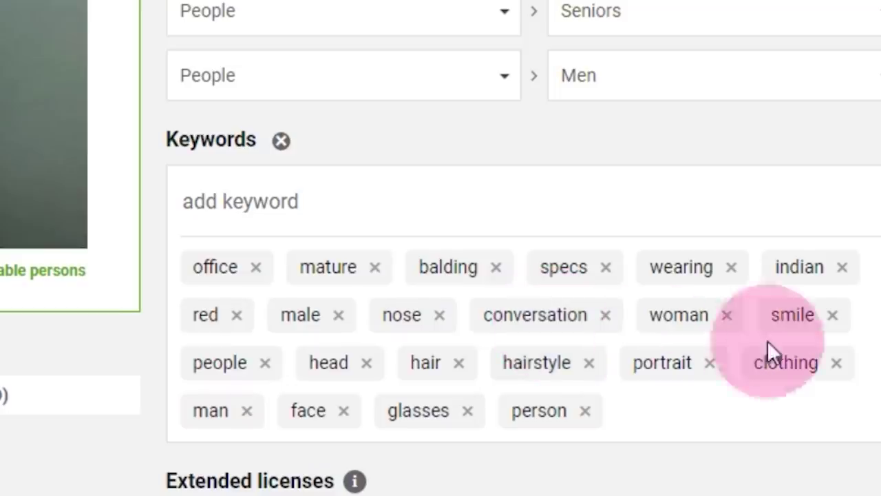
{"action": "left_click", "coordinate": [729, 318]}
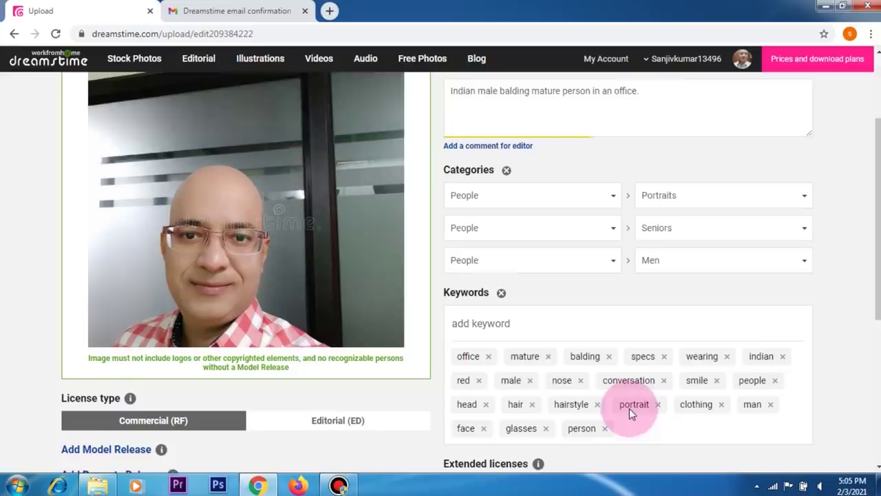
{"action": "scroll", "coordinate": [629, 408], "scroll_direction": "down", "scroll_amount": 1}
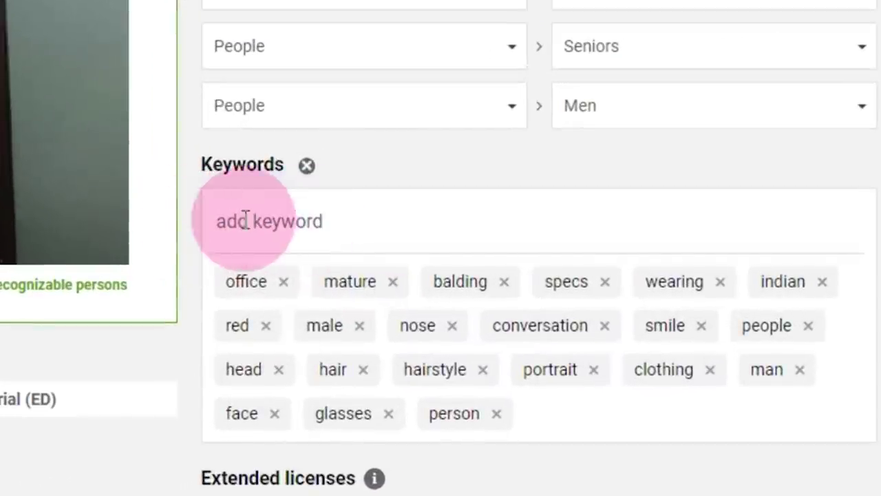
{"action": "left_click", "coordinate": [242, 220]}
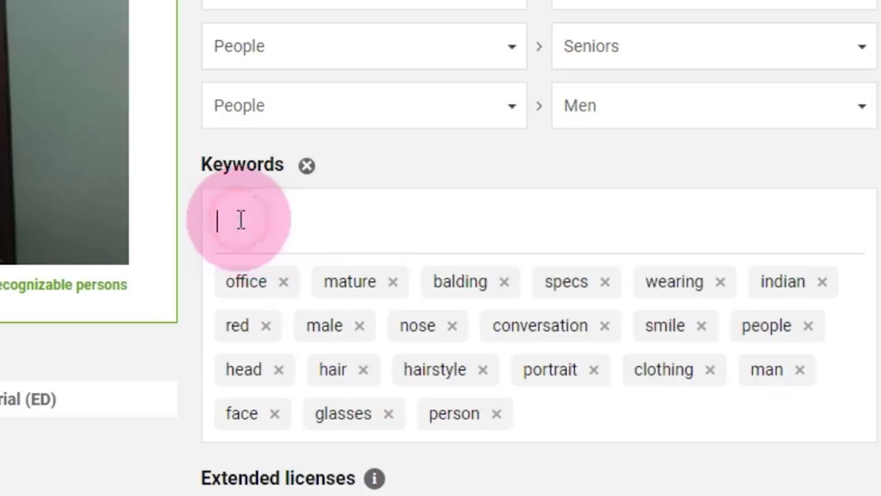
{"action": "type", "text": "working"}
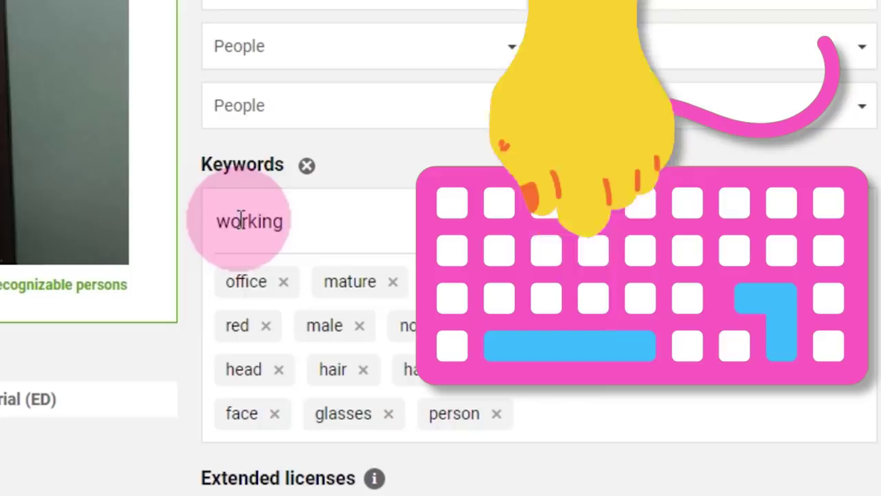
{"action": "key", "text": "Return"}
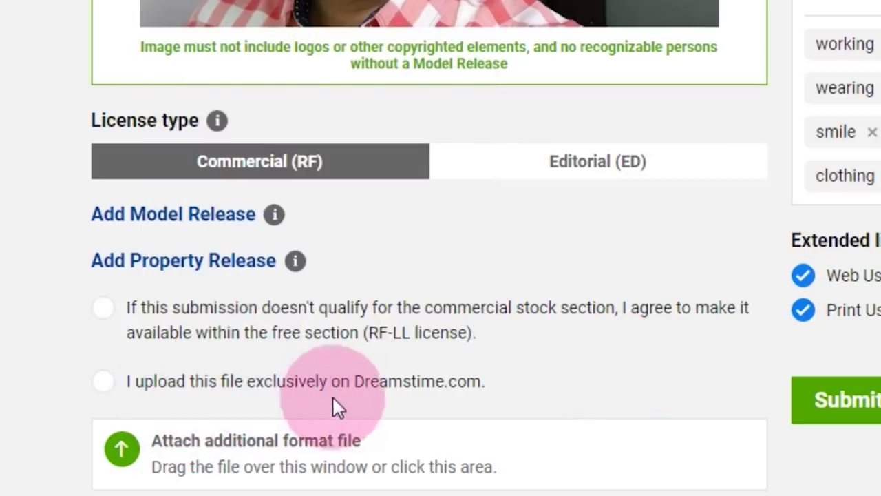
- Mark the file as uploaded exclusively on Dreamstime.com and accept the exclusivity agreement
{"action": "left_click", "coordinate": [102, 384]}
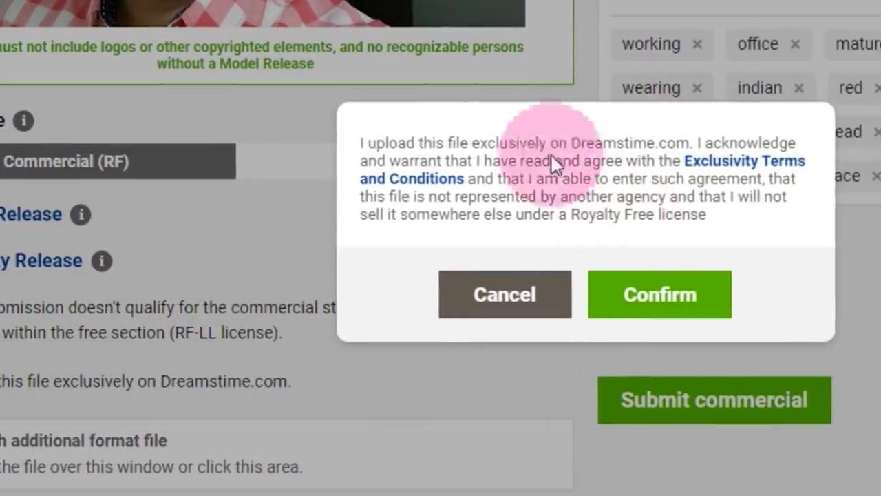
{"action": "left_click", "coordinate": [716, 294]}
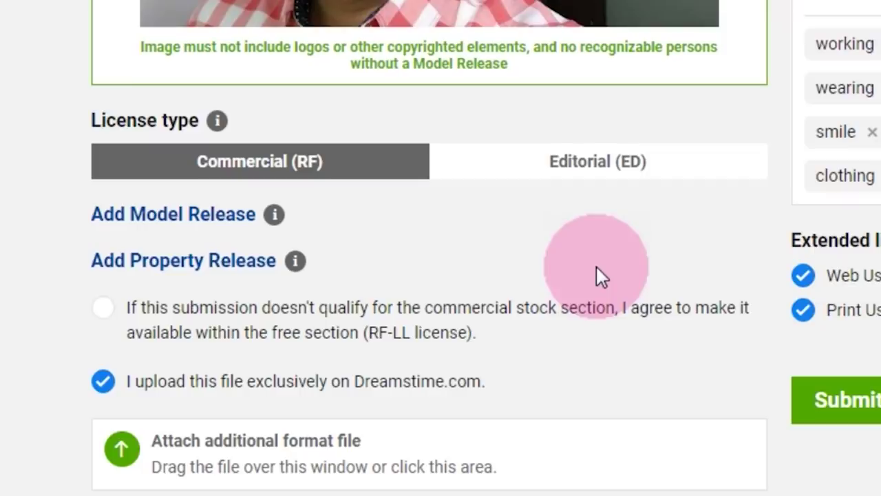
- View the Editorial (ED) license options, return to Commercial (RF), and submit the photo as commercial
{"action": "left_click", "coordinate": [592, 163]}
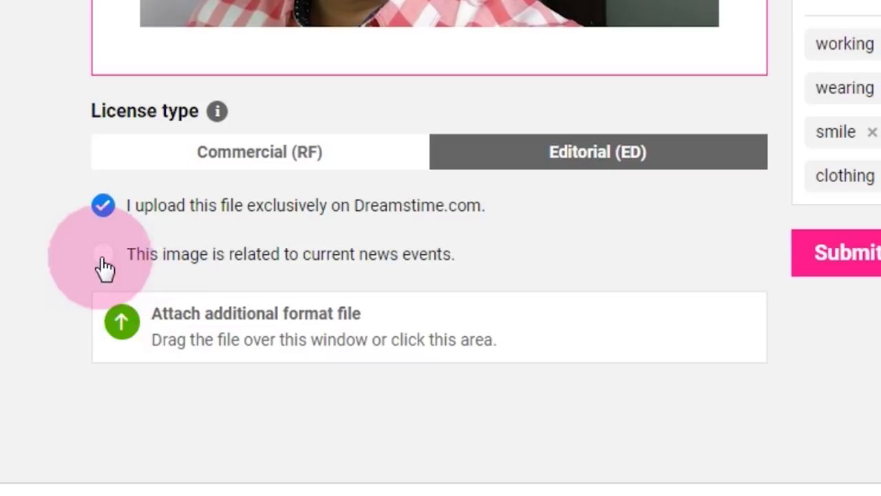
{"action": "left_click", "coordinate": [230, 154]}
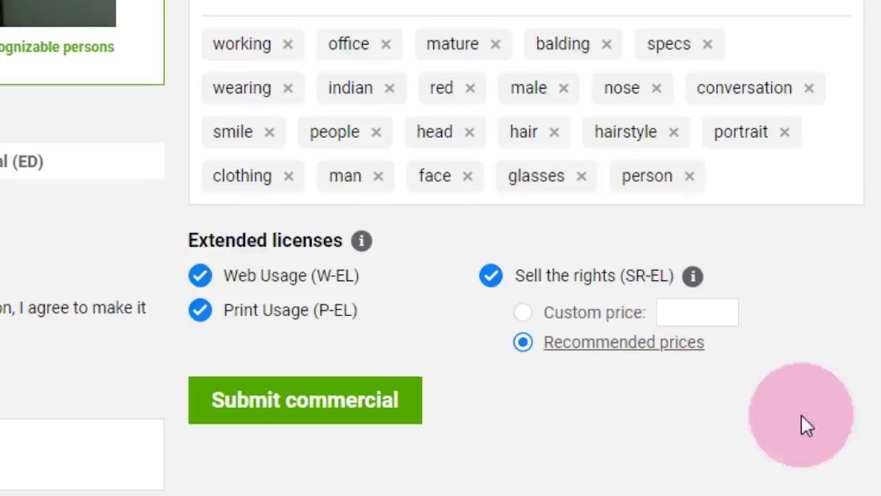
{"action": "left_click", "coordinate": [267, 411]}
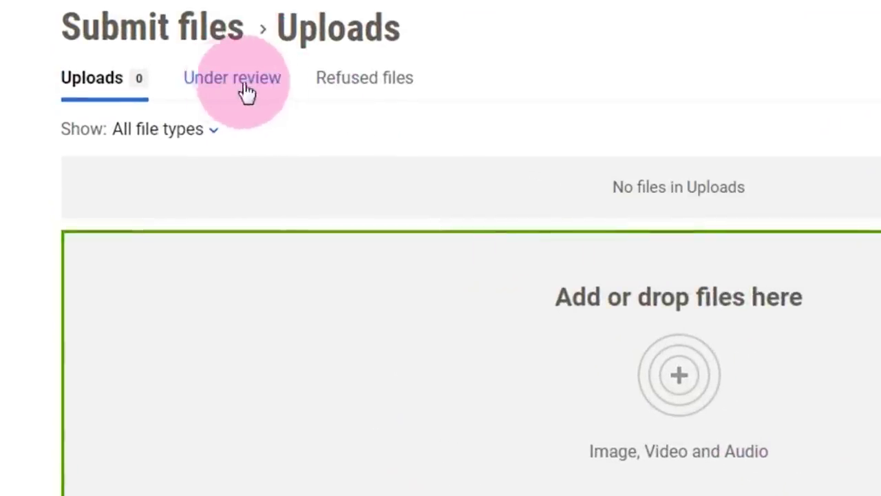
- Check the files under review, and upload the "my intro" video from the "dreams time" folder
{"action": "left_click", "coordinate": [241, 86]}
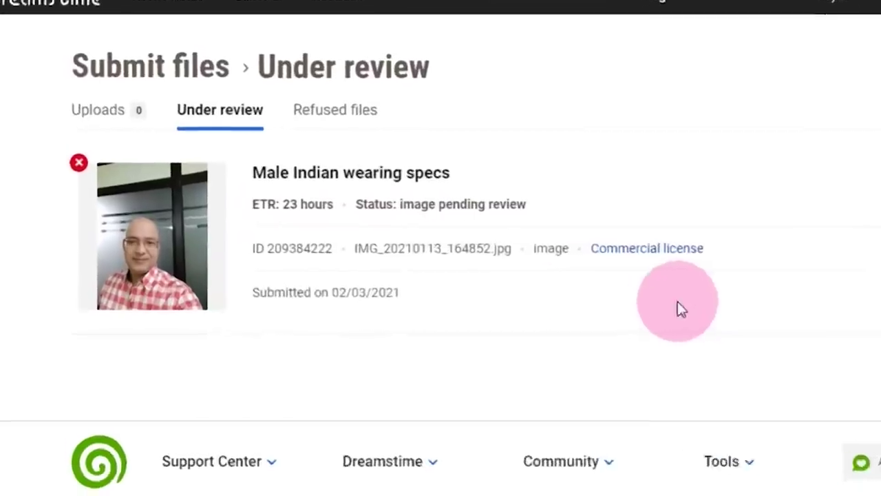
{"action": "left_click", "coordinate": [104, 111]}
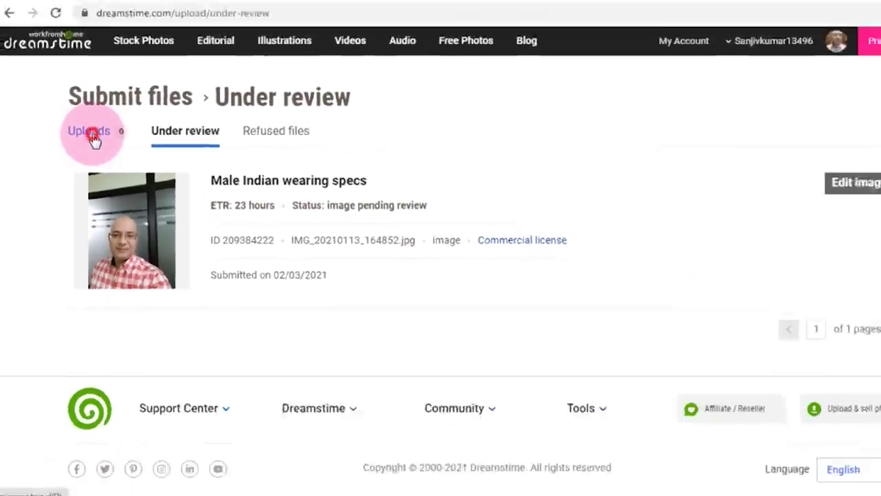
{"action": "left_click", "coordinate": [419, 289]}
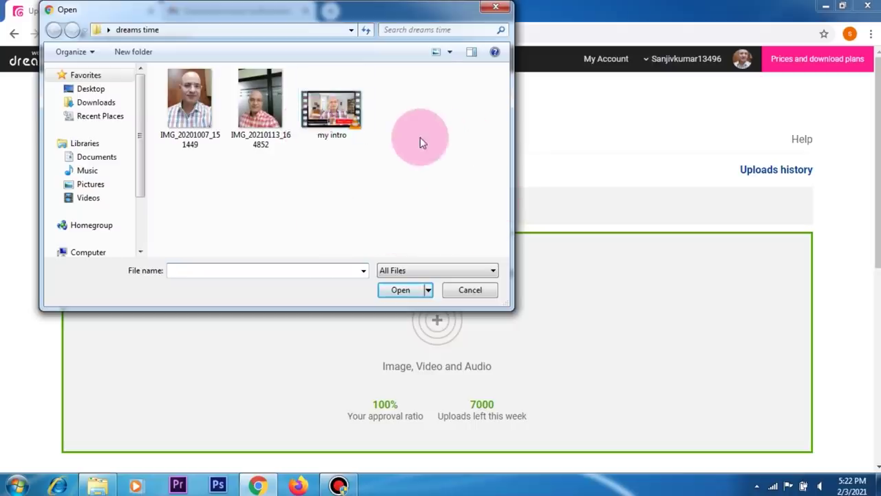
{"action": "left_click", "coordinate": [341, 113]}
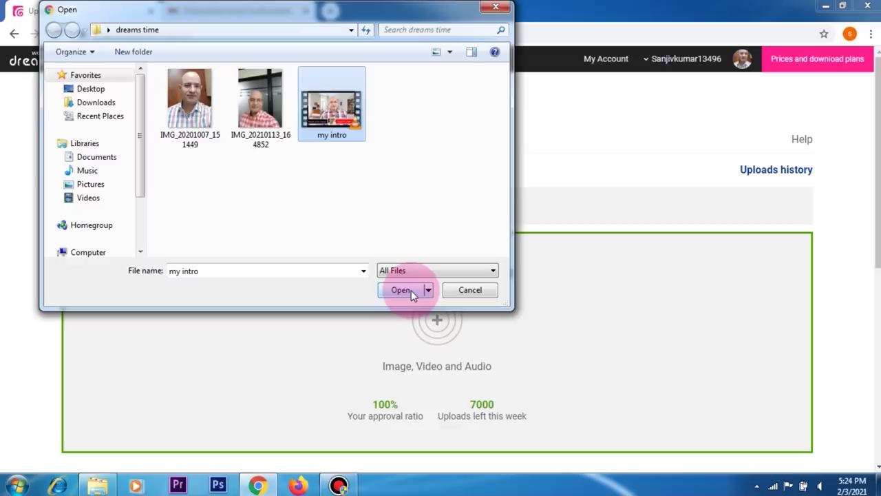
{"action": "left_click", "coordinate": [400, 290]}
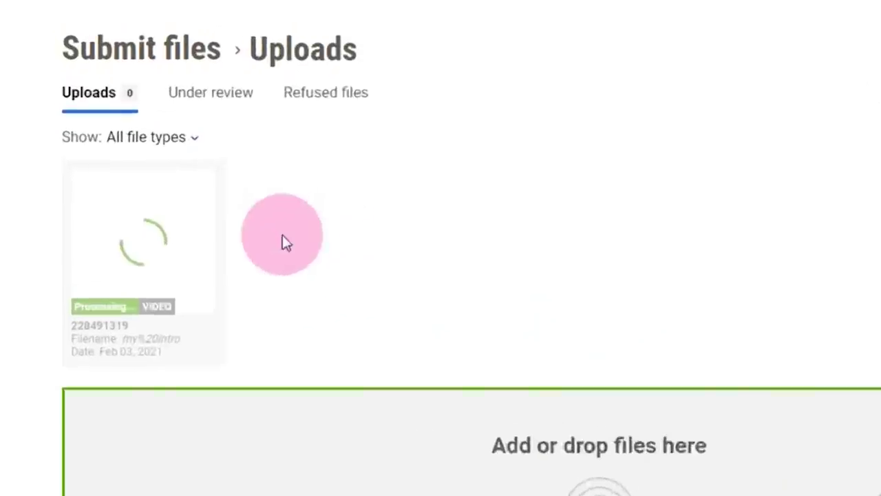
- Open the uploaded "my intro" video to edit its submission details
{"action": "mouse_move", "coordinate": [201, 300]}
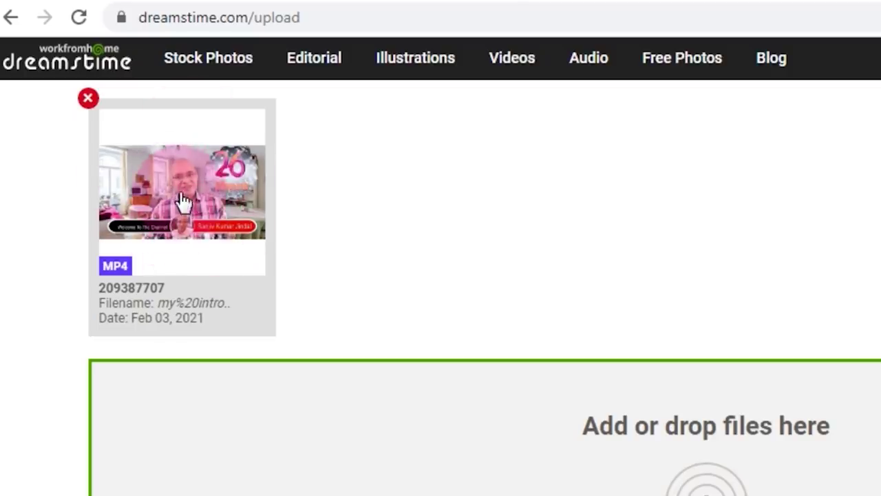
{"action": "left_click", "coordinate": [185, 198]}
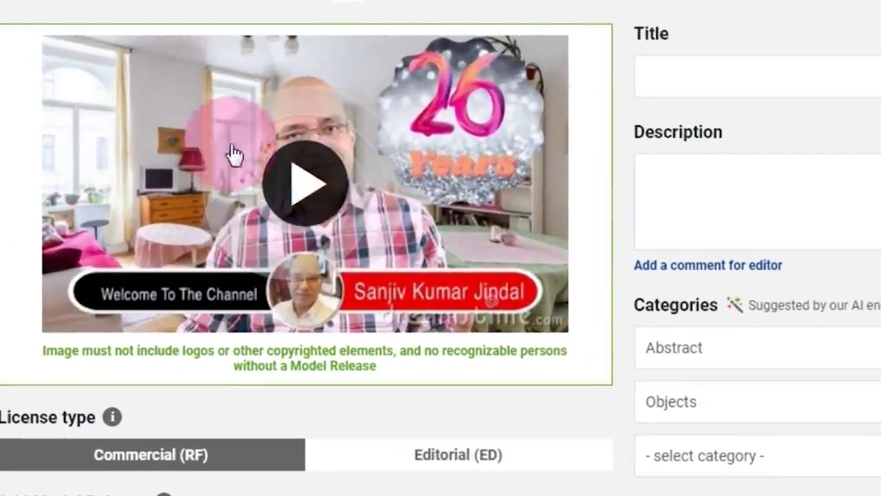
{"action": "left_click", "coordinate": [733, 77]}
{"action": "left_click", "coordinate": [734, 179]}
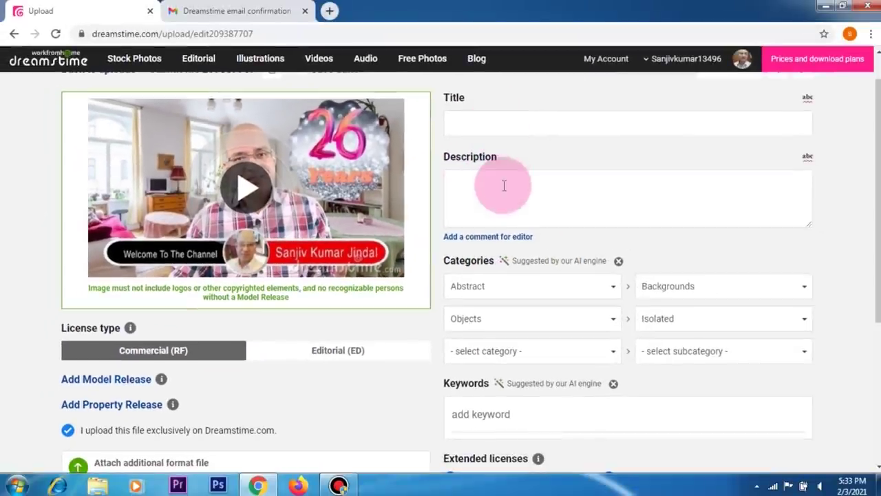
{"action": "scroll", "coordinate": [505, 191], "scroll_direction": "up", "scroll_amount": 1}
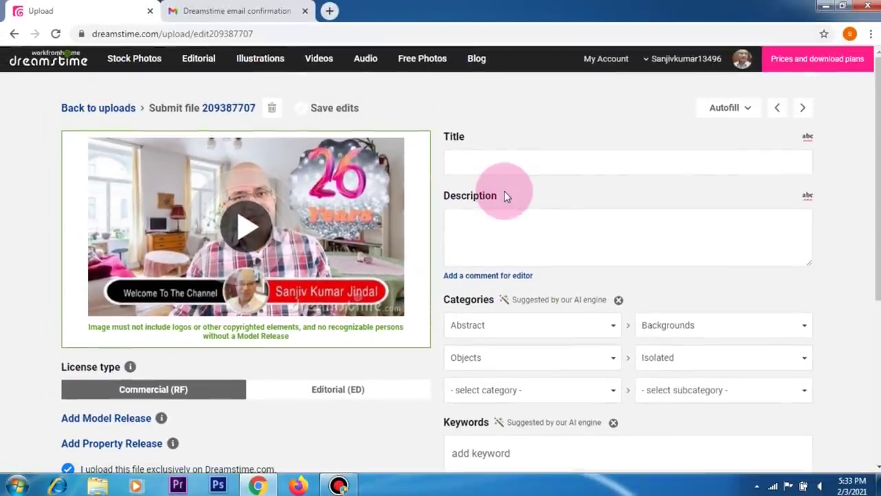
{"action": "left_click", "coordinate": [305, 184]}
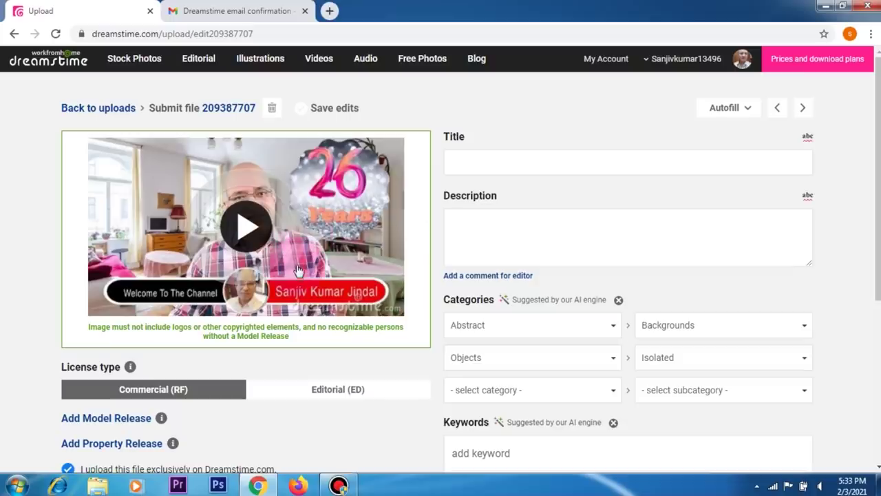
- Title the video "Indian male giving tutorial" and enter the description "Indian male giving tutorials. Giving information about earnings and motivation."
{"action": "left_click", "coordinate": [462, 171]}
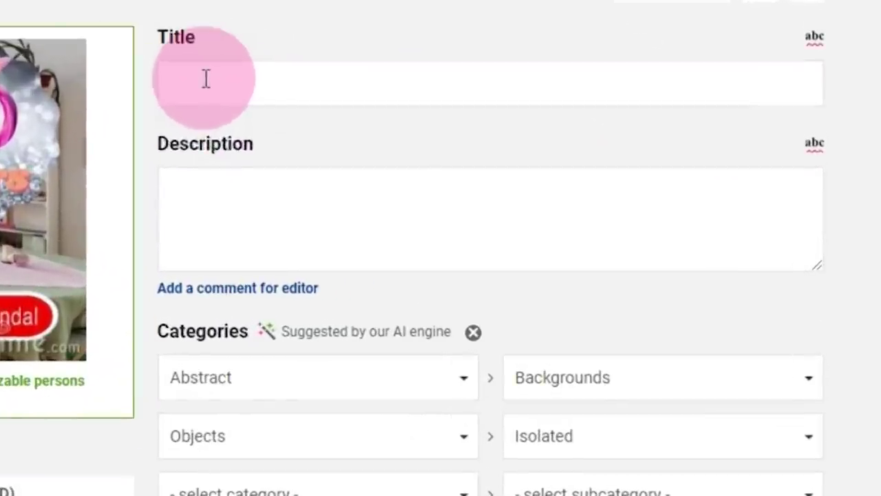
{"action": "left_click", "coordinate": [705, 158]}
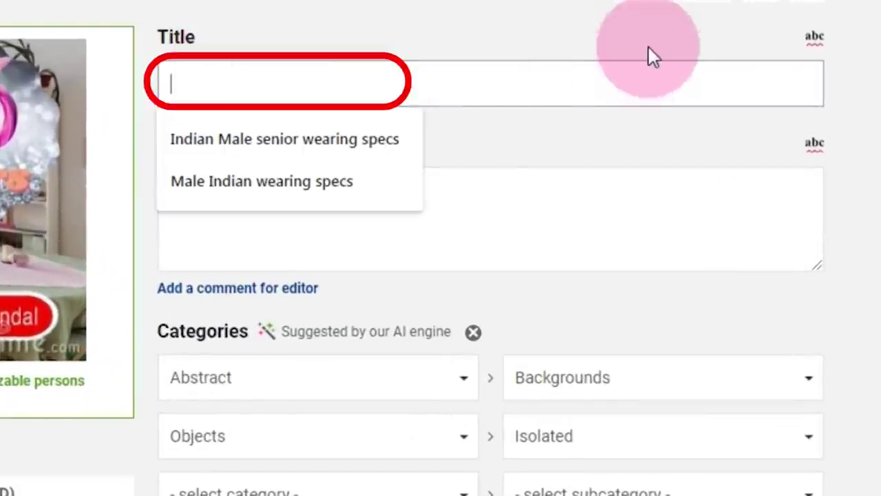
{"action": "type", "text": "Indian ma"}
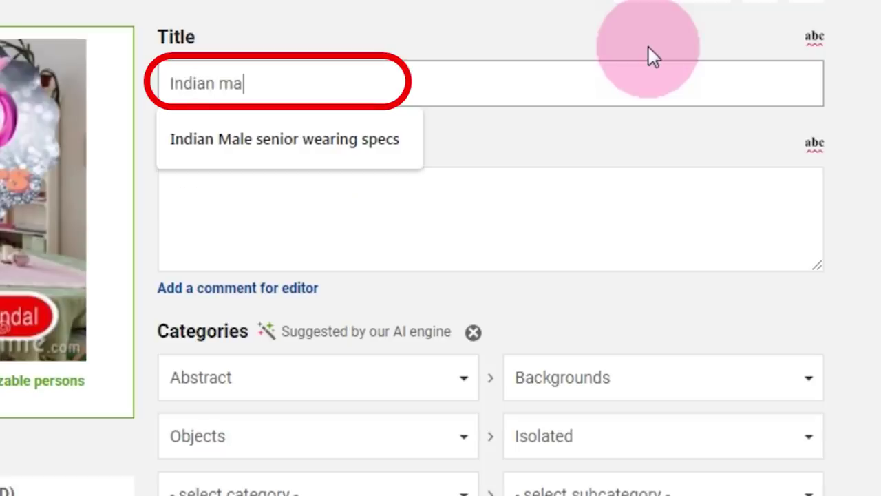
{"action": "type", "text": "le giving"}
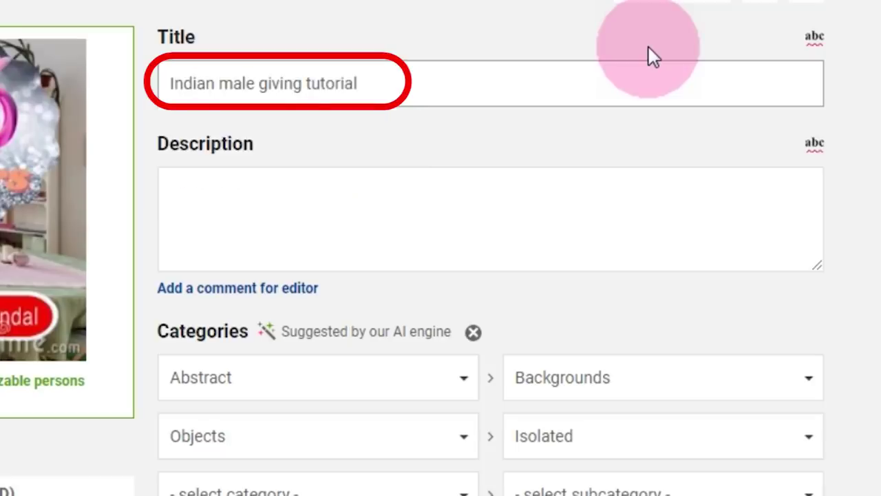
{"action": "type", "text": " tutorial"}
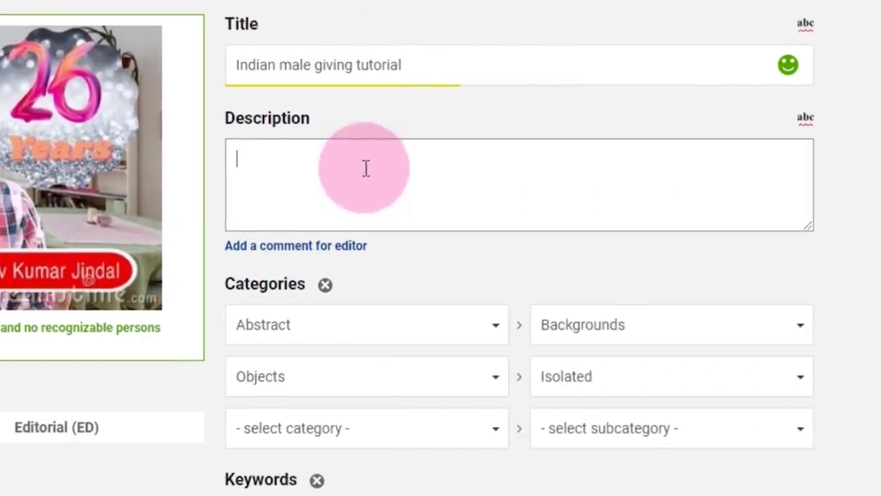
{"action": "type", "text": "Indian male giving tutorials. Giving information about earnings and motivation."}
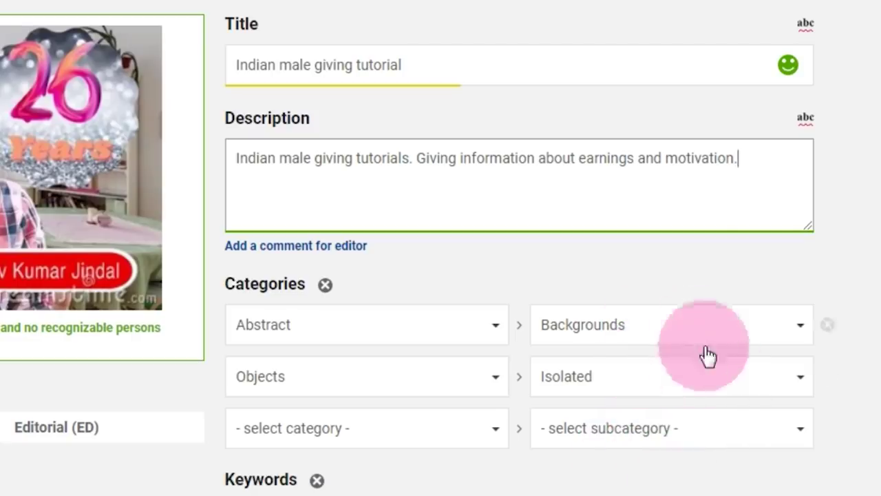
- Set the video's third category to People with the subcategory Men
{"action": "scroll", "coordinate": [815, 444], "scroll_direction": "down", "scroll_amount": 2}
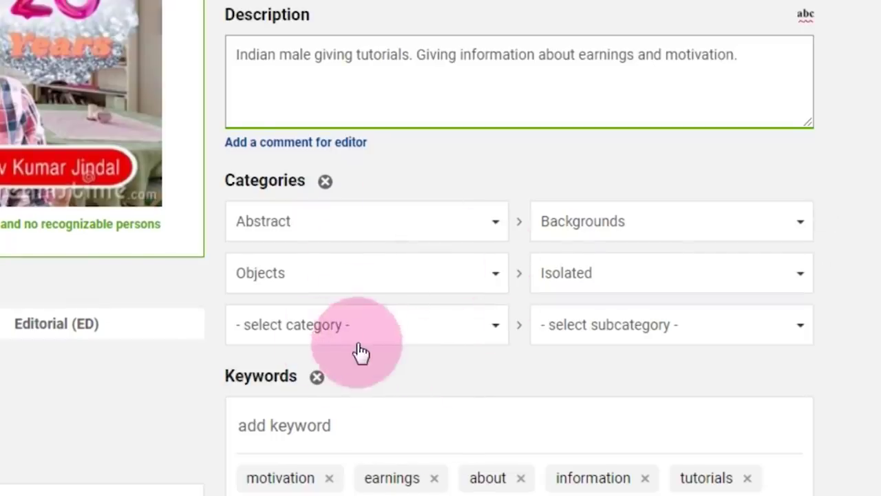
{"action": "left_click", "coordinate": [494, 334]}
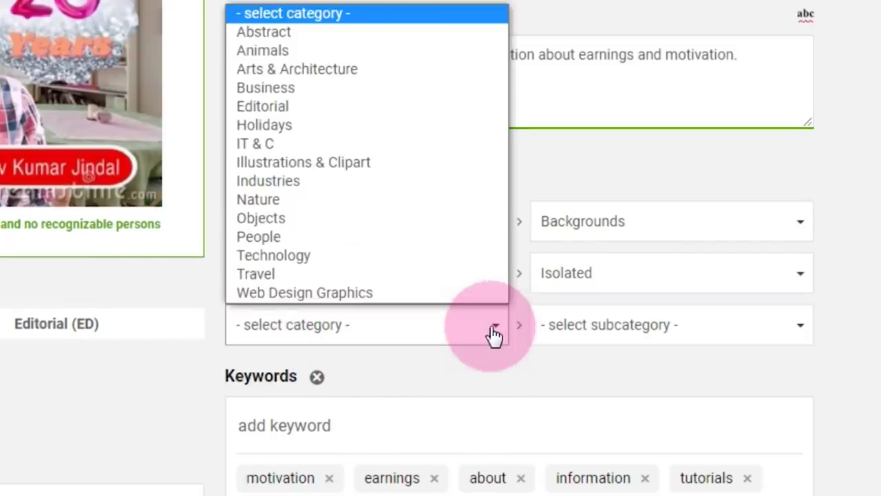
{"action": "left_click", "coordinate": [316, 232]}
{"action": "left_click", "coordinate": [801, 331]}
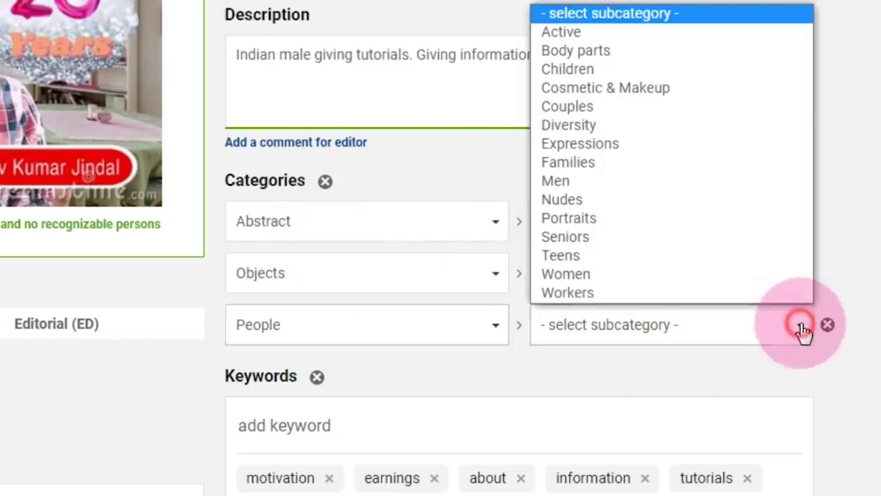
{"action": "left_click", "coordinate": [557, 183]}
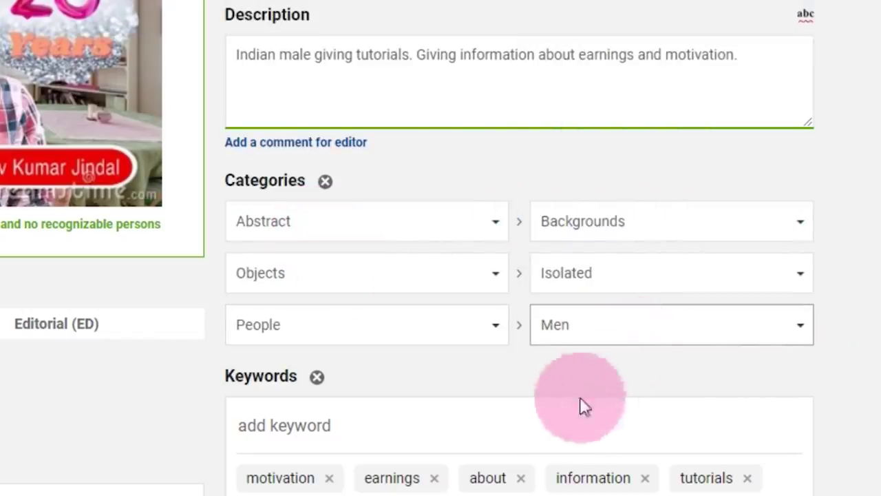
- Add the keyword "conversation" to the video's keywords
{"action": "scroll", "coordinate": [686, 409], "scroll_direction": "down", "scroll_amount": 2}
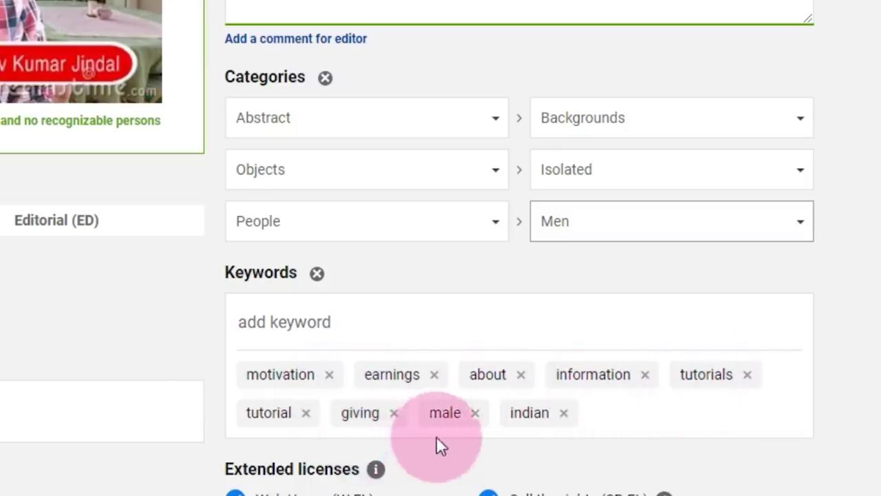
{"action": "left_click", "coordinate": [273, 322]}
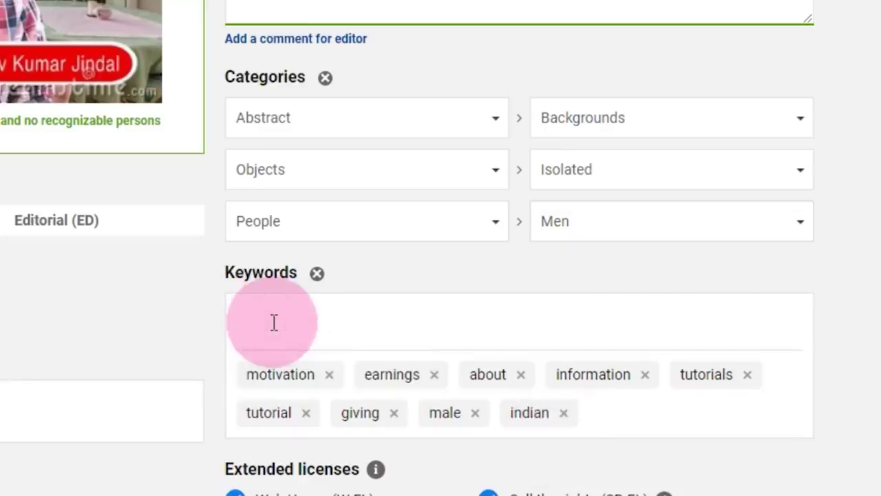
{"action": "type", "text": "conversation"}
{"action": "key", "text": "Return"}
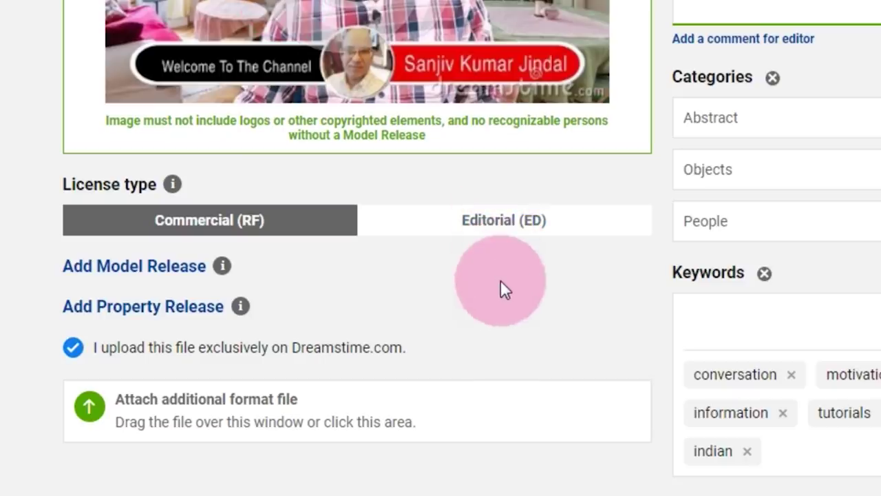
- View the Editorial (ED) options, switch the license back to Commercial (RF), and submit the video as commercial
{"action": "left_click", "coordinate": [494, 220]}
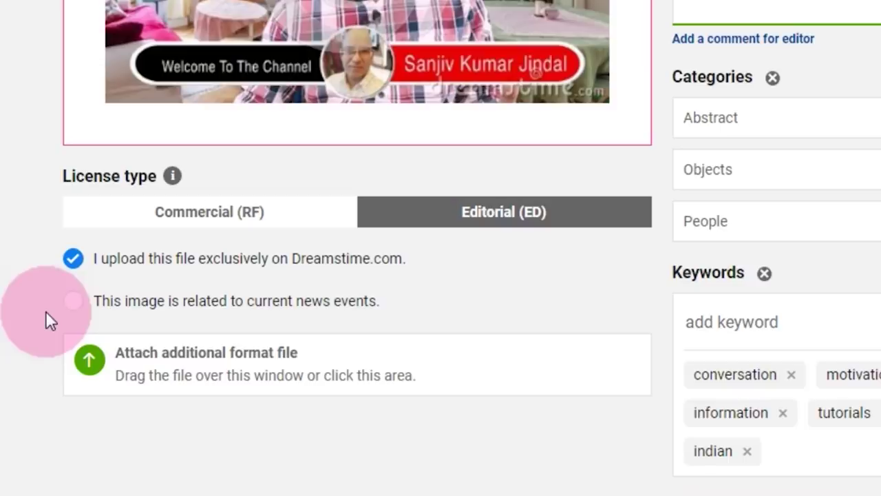
{"action": "left_click", "coordinate": [169, 213]}
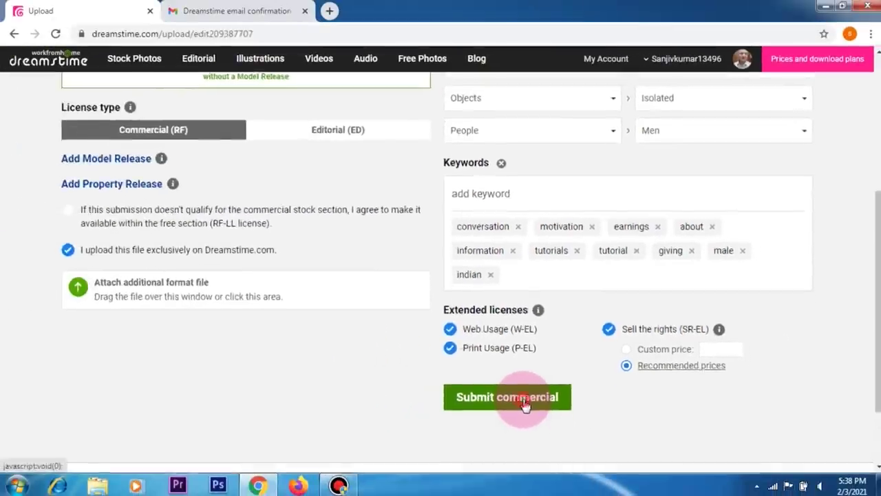
{"action": "left_click", "coordinate": [348, 452]}
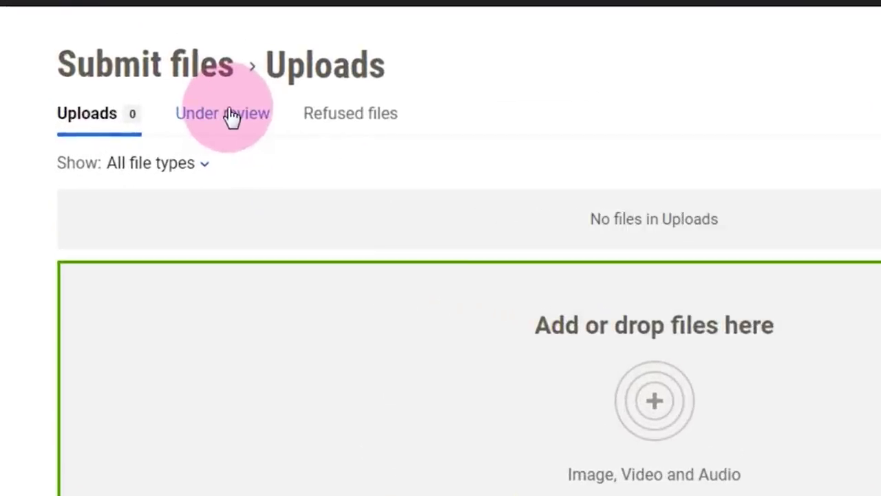
- Review the submitted photo and video in the list of files under review
{"action": "left_click", "coordinate": [232, 115]}
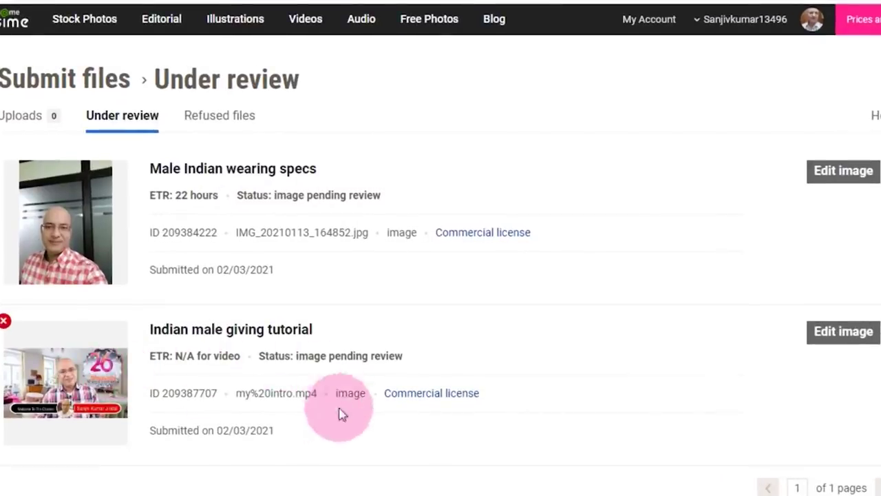
{"action": "scroll", "coordinate": [398, 373], "scroll_direction": "down", "scroll_amount": 2}
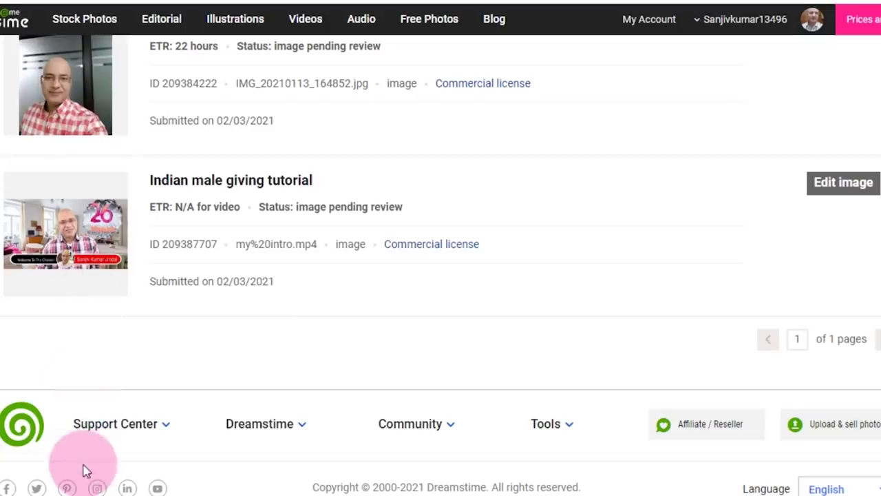
{"action": "scroll", "coordinate": [110, 457], "scroll_direction": "up", "scroll_amount": 2}
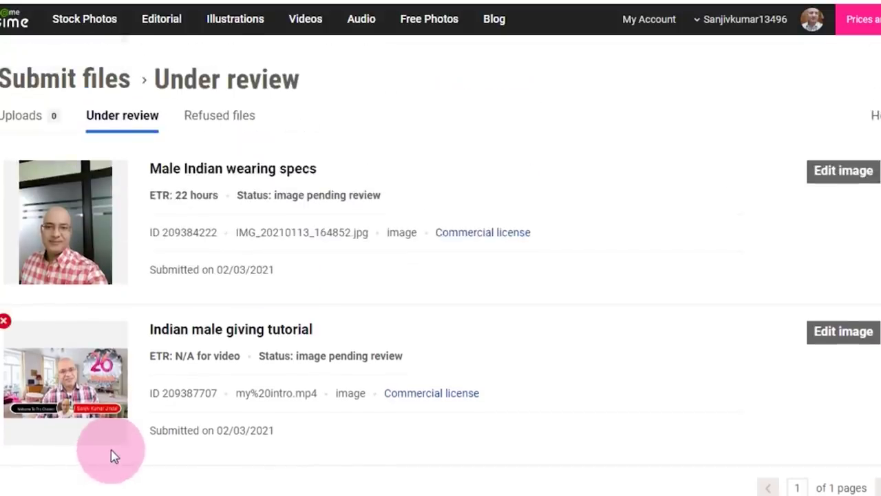